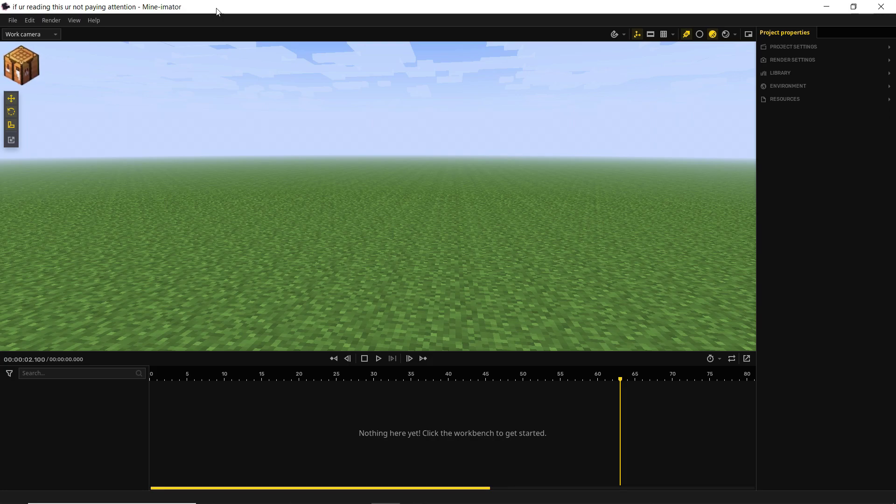
Step: Start creating a scenery by importing it from an existing Minecraft world
click(17, 67)
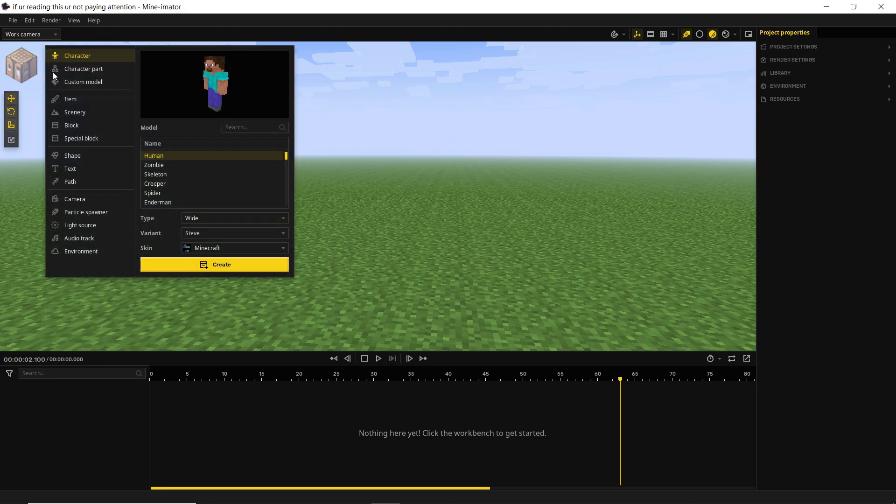
click(75, 115)
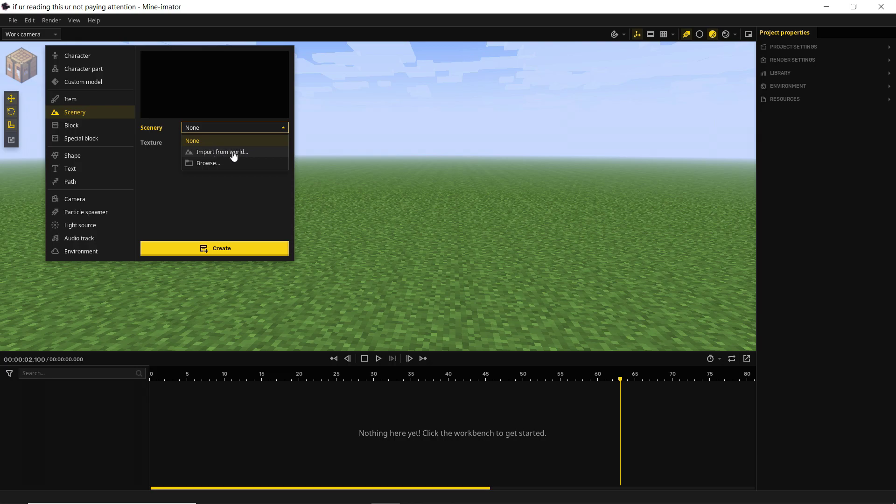
click(228, 154)
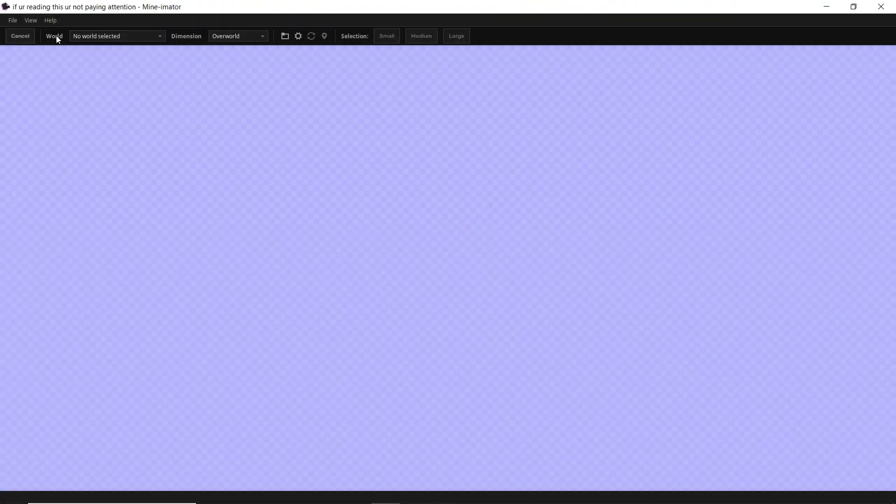
Step: Preview the MC 1.20.1 world and switch the scenery import to the 1.18 Sets world
click(158, 38)
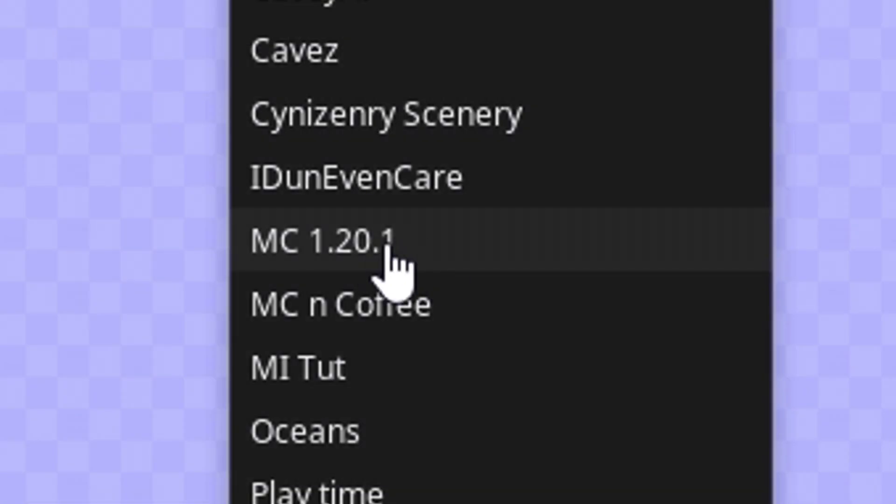
click(399, 252)
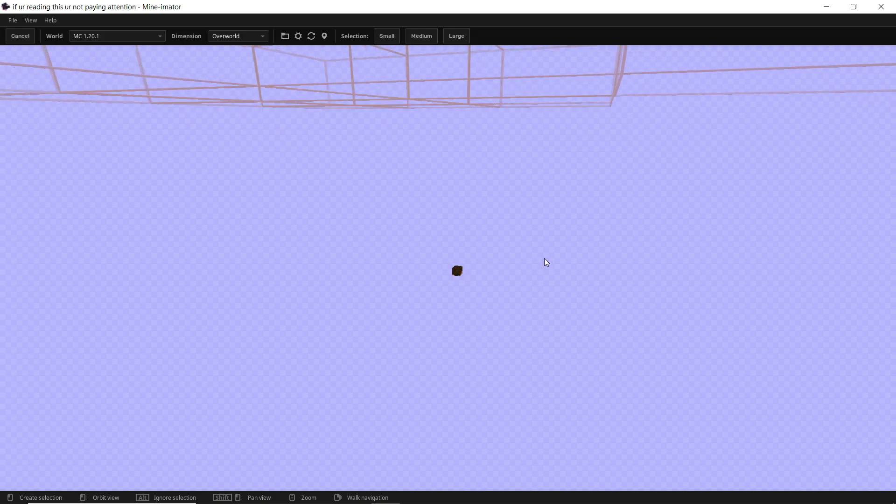
drag(544, 259, 570, 266)
right_drag(569, 266, 572, 309)
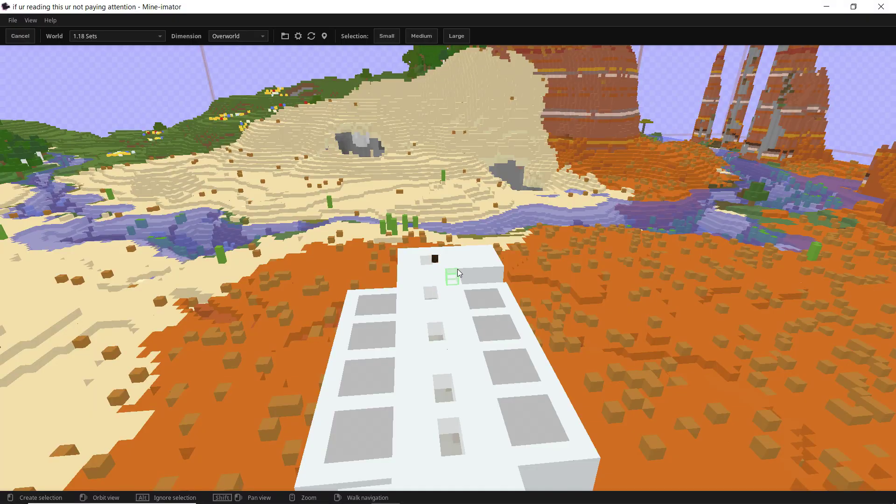
Step: Examine the white building and the surrounding desert and badlands terrain in the 1.18 Sets world
right_drag(458, 269, 766, 275)
key(w)
key(a)
key(s)
key(w)
mouse_move(527, 271)
right_down()
mouse_move(486, 273)
mouse_move(523, 270)
right_up()
right_drag(426, 272, 467, 273)
right_drag(420, 255, 339, 248)
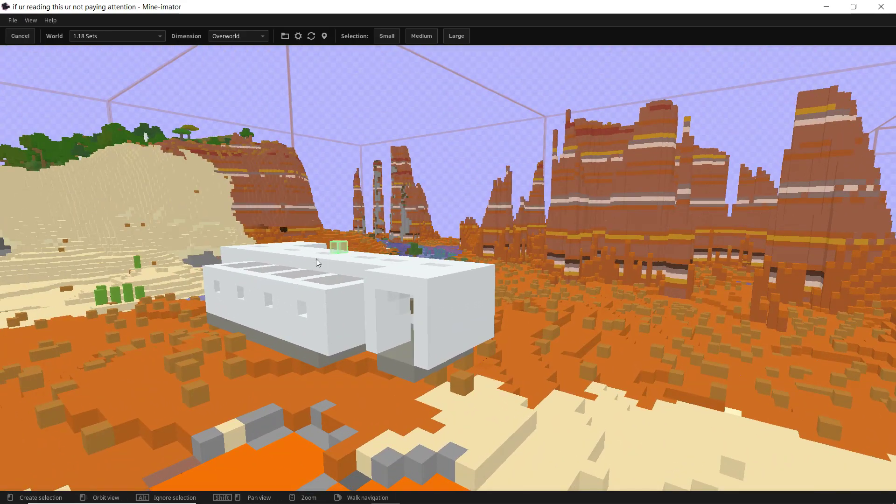
drag(318, 263, 370, 284)
right_drag(455, 273, 422, 292)
key(d)
key(e)
key(q)
key(w)
key(d)
key(a)
key(d)
key(s)
key(s)
key(a)
right_drag(373, 261, 484, 290)
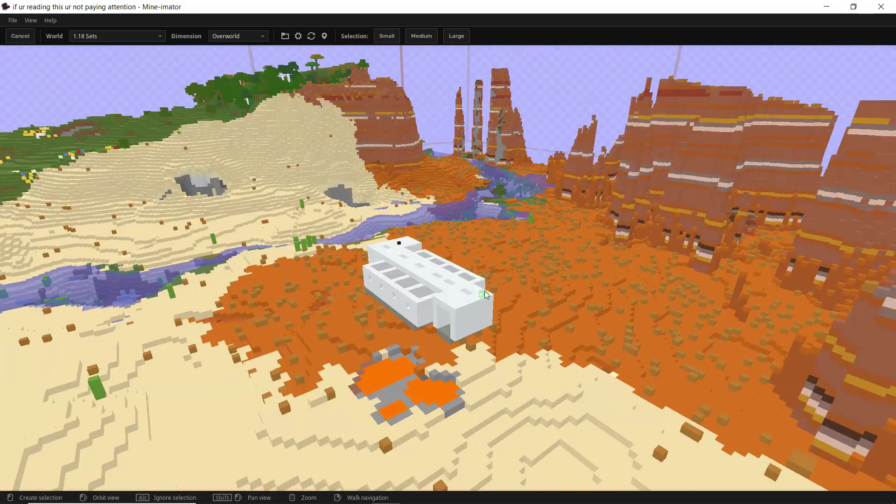
Step: Draw a selection box of about 91 x 21 x 77 blocks around the white building and reshape it to about 113 x 27 x 50
click(276, 279)
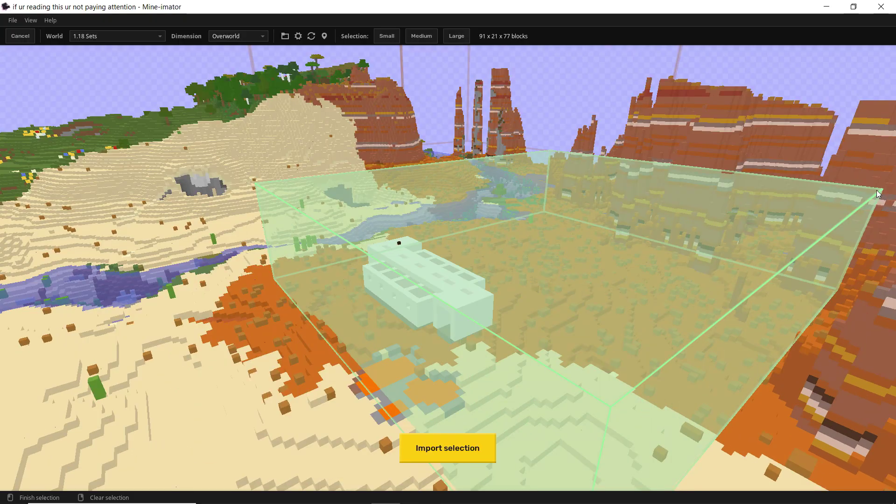
click(881, 195)
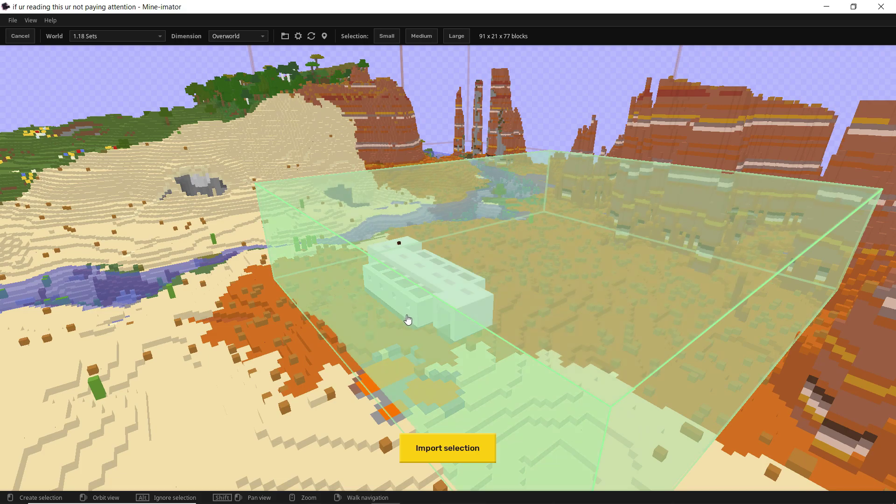
drag(381, 322, 530, 298)
drag(539, 393, 538, 354)
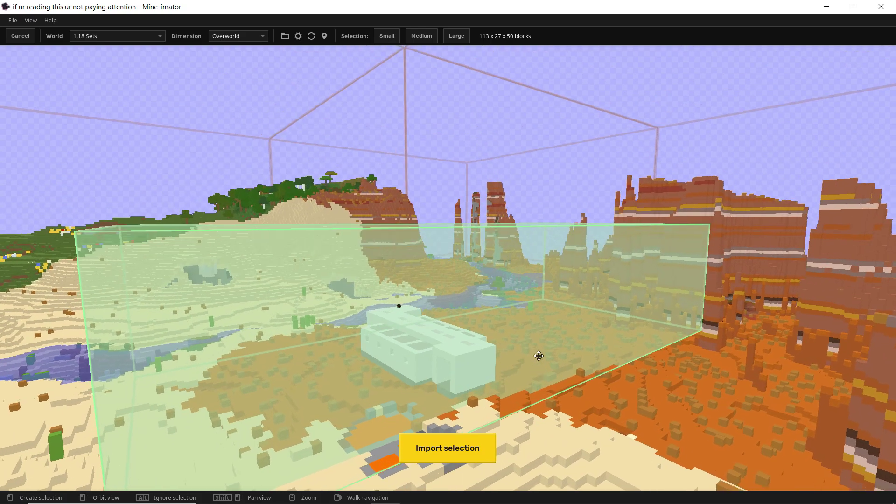
Step: Extend the selection box vertically to a height of about 41 blocks
key(a)
mouse_move(558, 328)
right_down()
mouse_move(420, 355)
mouse_move(509, 355)
mouse_move(523, 364)
mouse_move(607, 308)
mouse_move(537, 341)
mouse_move(566, 342)
right_up()
key(q)
key(w)
key(s)
drag(477, 226, 487, 379)
key(e)
right_drag(556, 294, 486, 411)
key(e)
key(s)
right_drag(486, 247, 621, 244)
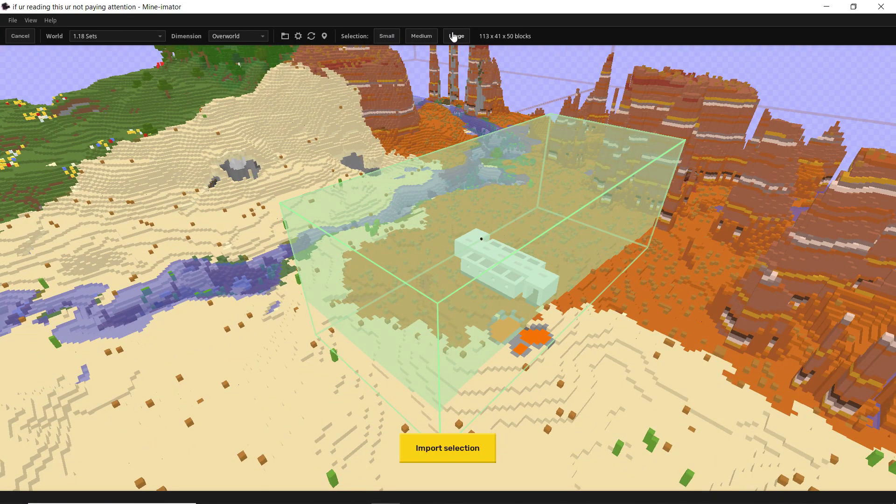
Step: Try the Small, Medium and Large preset selection sizes around the building
click(387, 37)
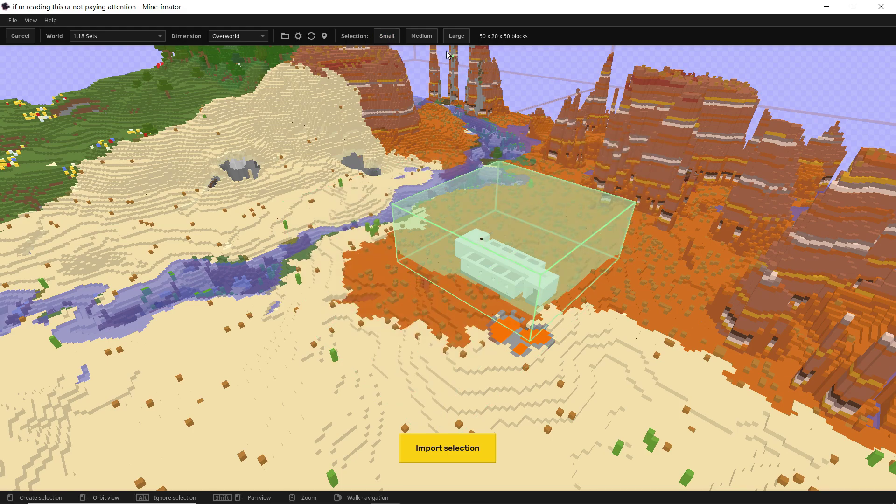
click(424, 39)
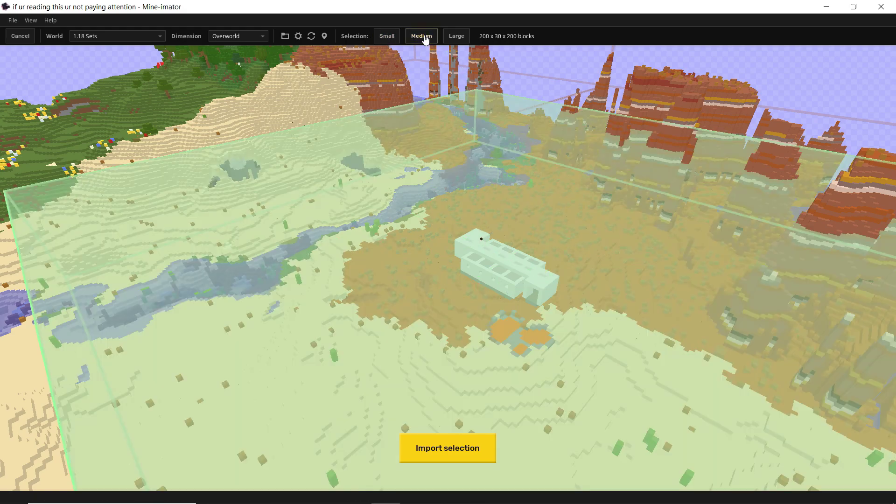
click(457, 37)
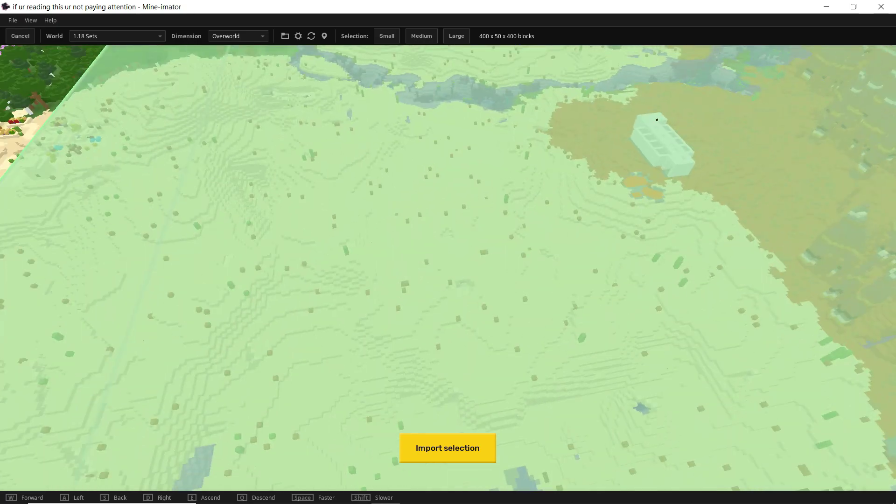
right_drag(509, 235, 568, 191)
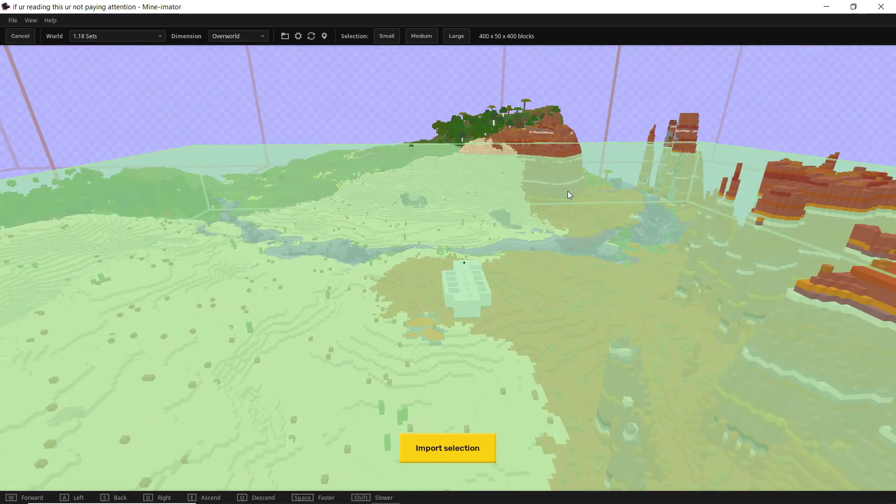
click(387, 37)
Step: Apply the Medium selection preset and raise the box to a height of about 52 blocks to cover the badlands hills
click(420, 36)
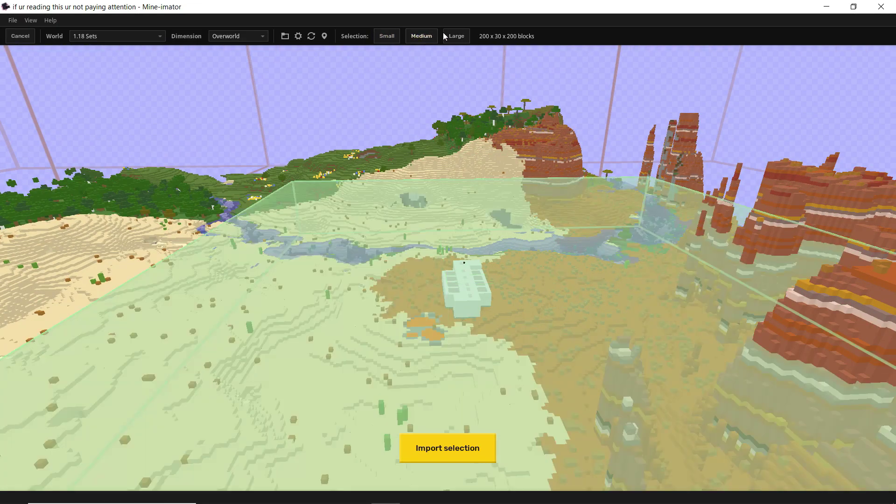
right_drag(519, 277, 416, 234)
right_drag(699, 260, 663, 252)
key(w)
right_drag(485, 216, 649, 206)
key(w)
key(s)
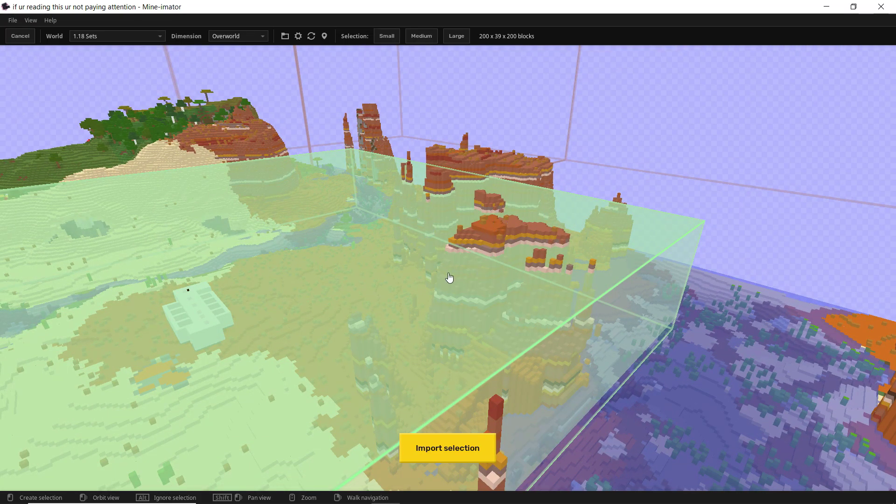
drag(449, 278, 438, 217)
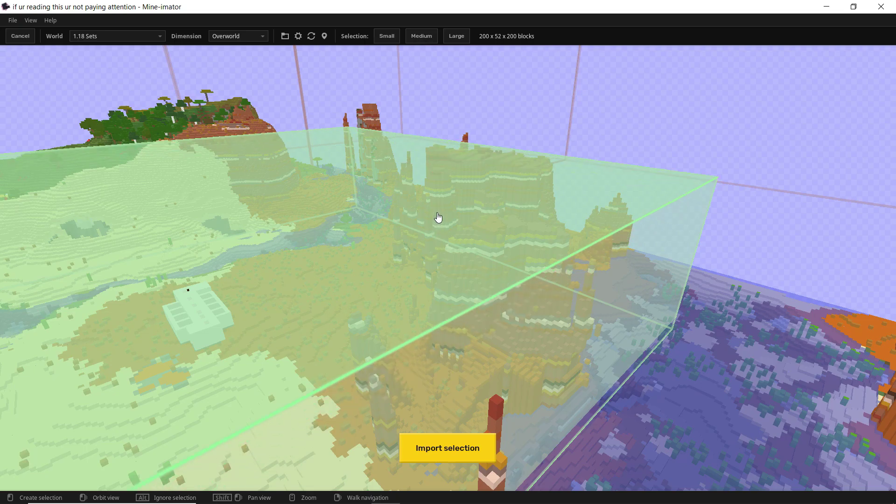
Step: Import the selected terrain and add its animatable blocks as individual timelines
key(d)
right_drag(450, 217, 355, 261)
key(q)
key(q)
key(e)
key(w)
key(e)
key(w)
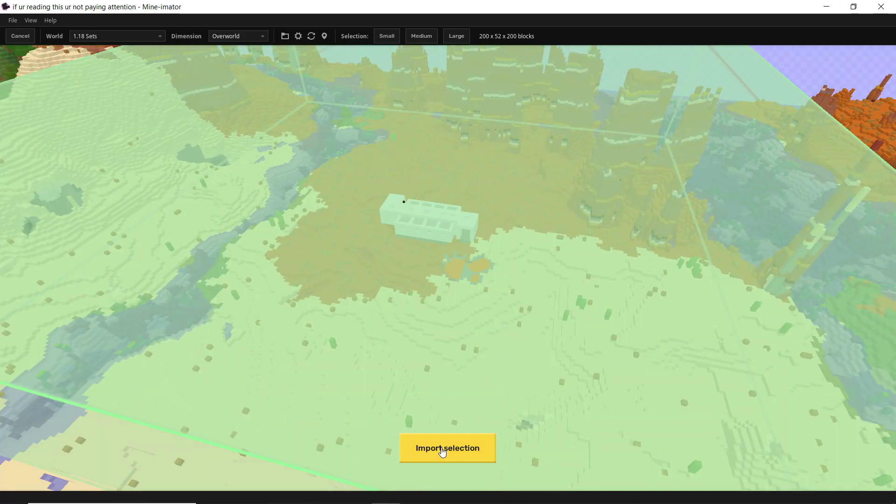
click(443, 449)
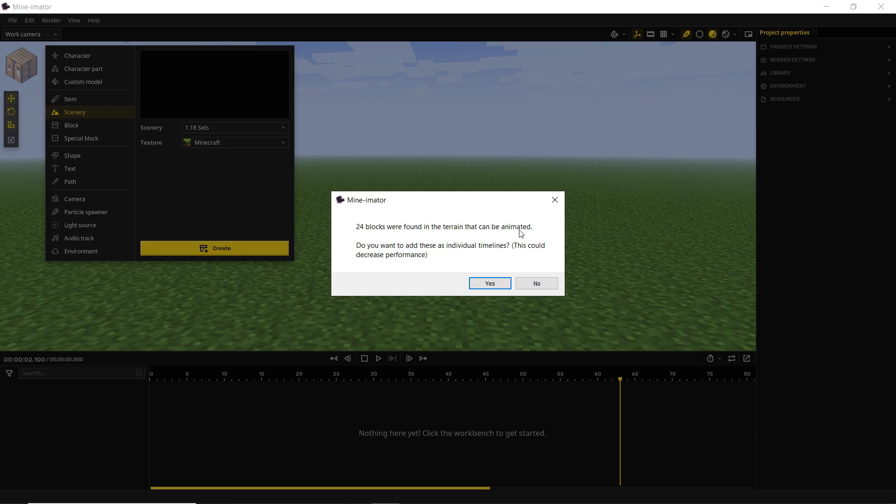
click(490, 283)
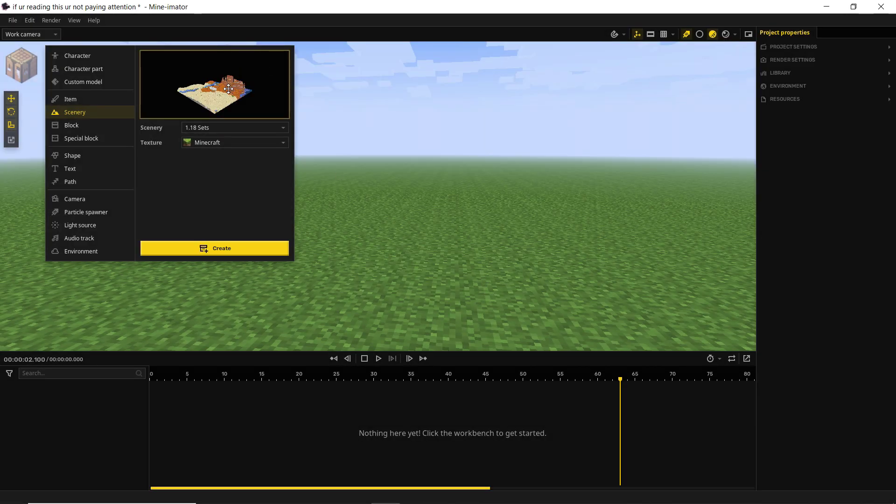
Step: Create the imported 1.18 Sets scenery in the project and reset its position to 0, 0, 0
click(229, 253)
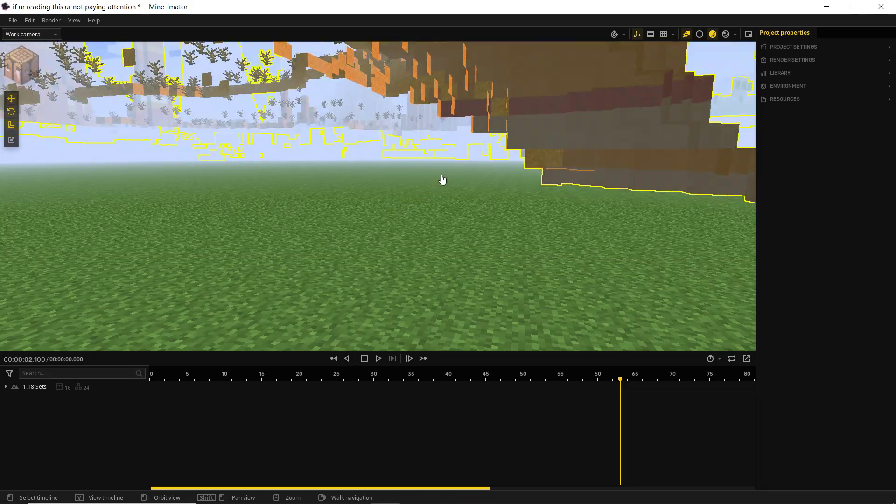
middle_drag(378, 227, 416, 250)
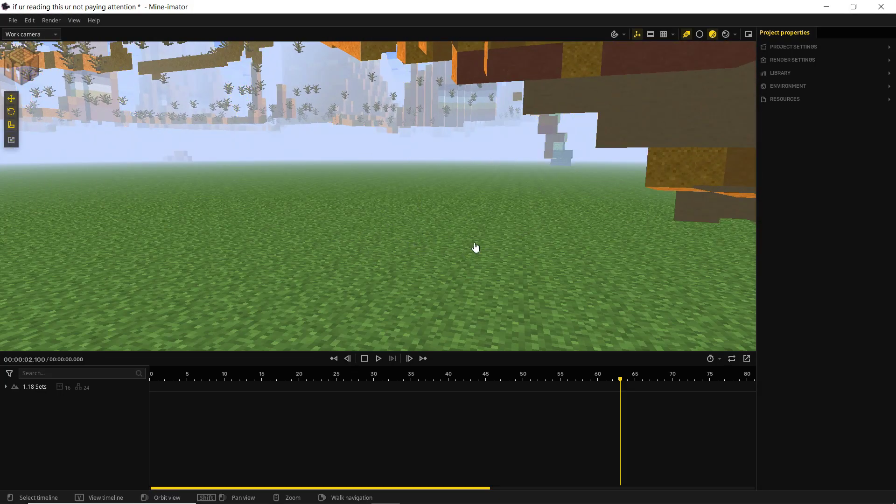
click(40, 392)
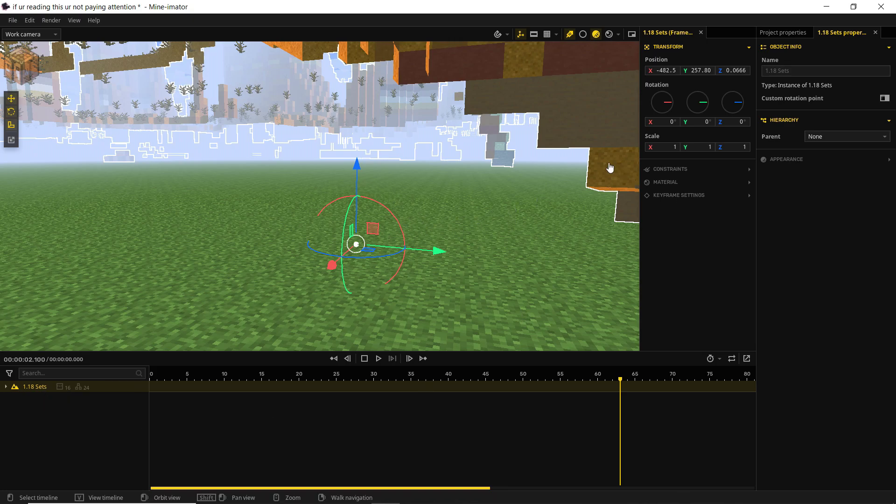
click(745, 60)
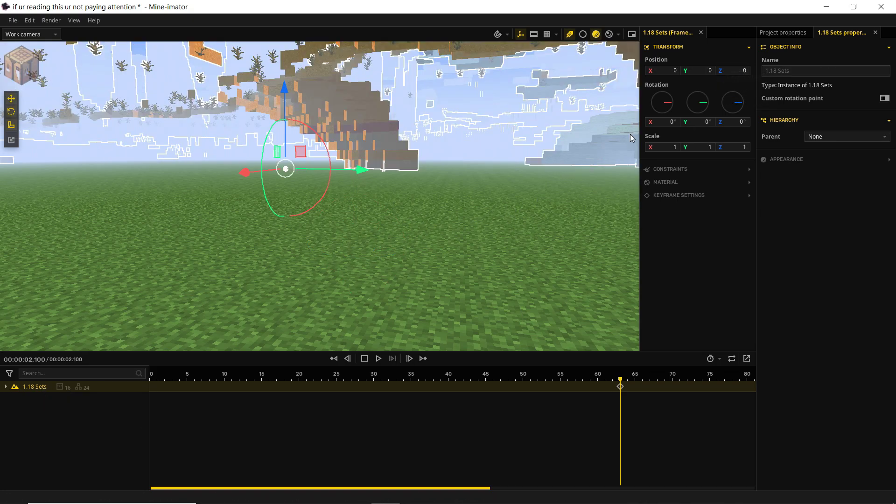
Step: Inside the white building, rotate the handle of the nearest cell lever about 40° around the X axis
right_drag(630, 134, 630, 133)
key(e)
key(w)
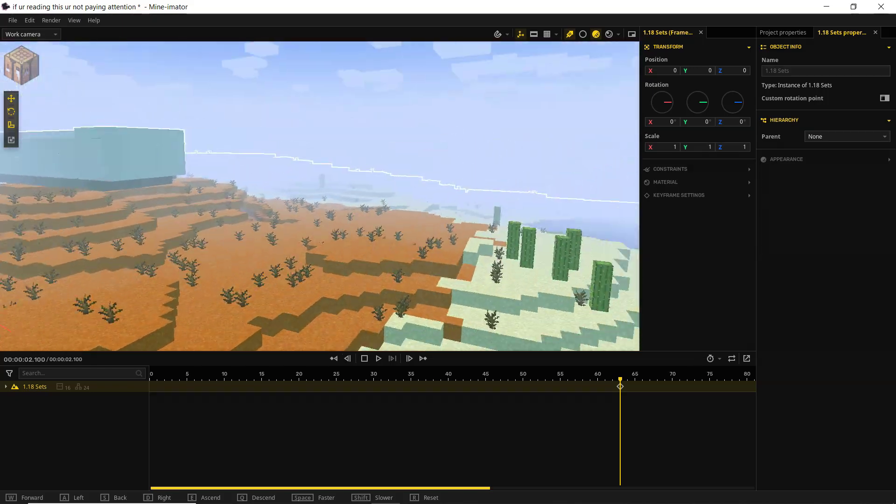
right_drag(319, 196, 345, 141)
key(w)
key(w)
key(w)
key(e)
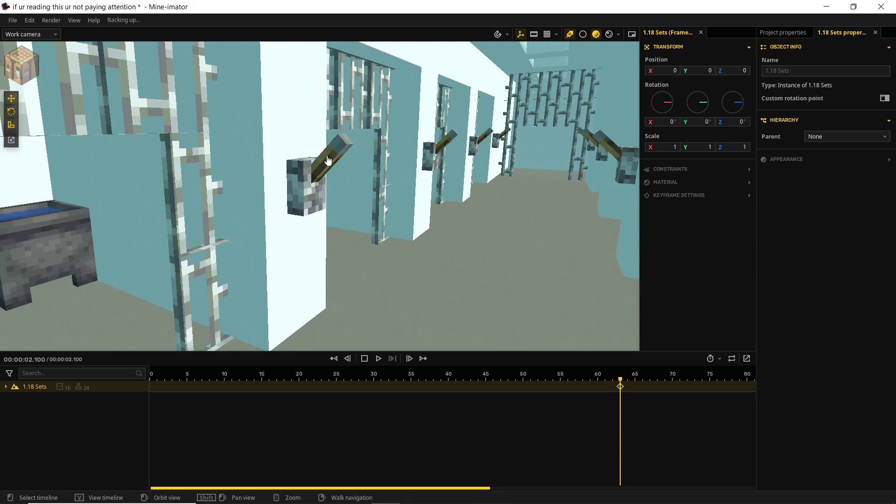
click(329, 163)
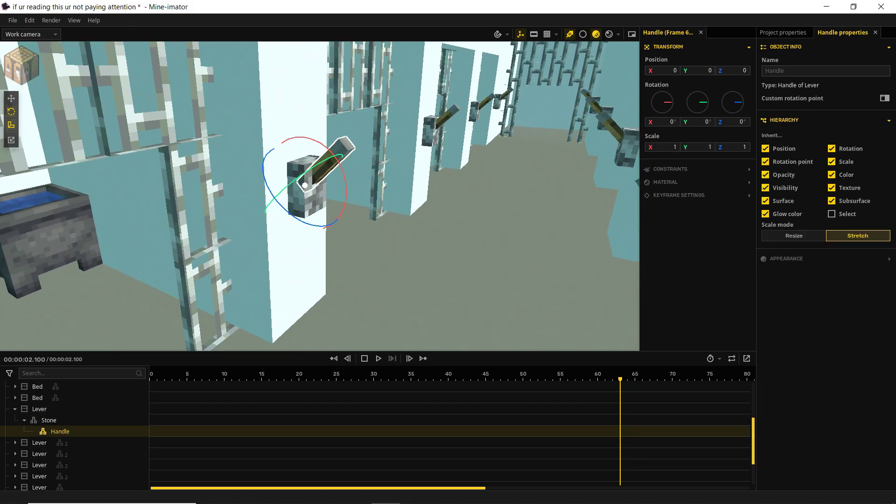
drag(344, 184, 346, 215)
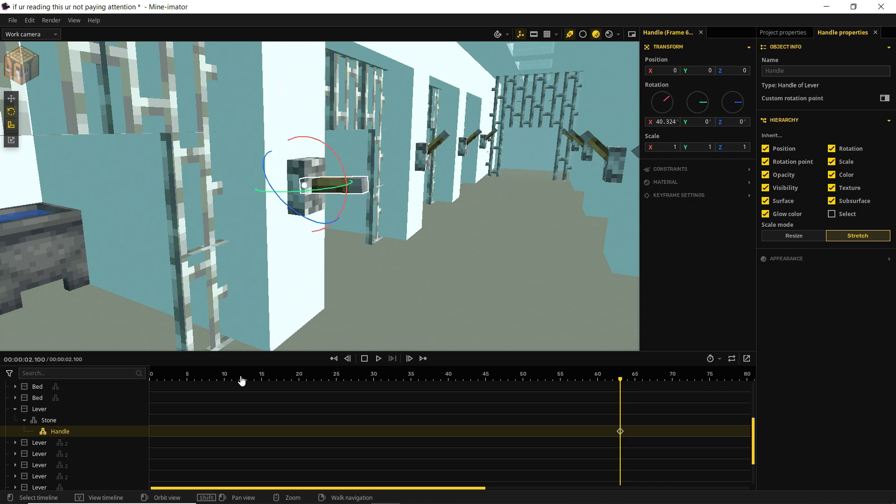
Step: Collapse the timeline tree, select the 1.18 Sets scenery and move its keyframe to frame 0
click(15, 409)
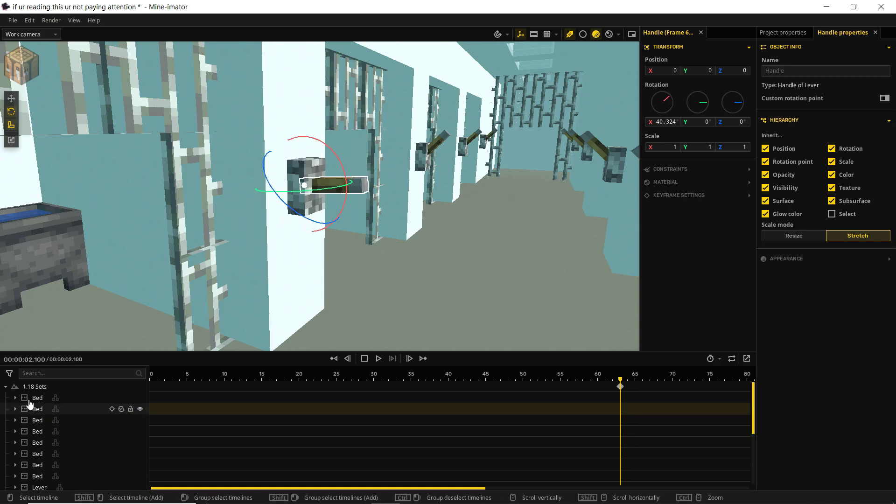
scroll(30, 407, up, 3)
click(38, 401)
right_drag(321, 196, 370, 200)
key(a)
key(w)
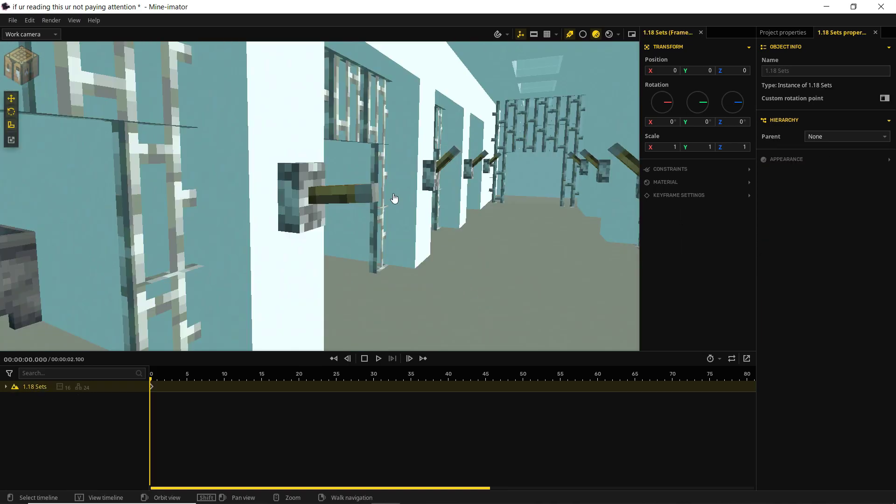
Step: Select the nearest lever's stone base, switch the selection back to the 1.18 Sets scenery and collapse its timeline
right_drag(394, 198, 422, 200)
right_drag(329, 201, 330, 201)
click(256, 191)
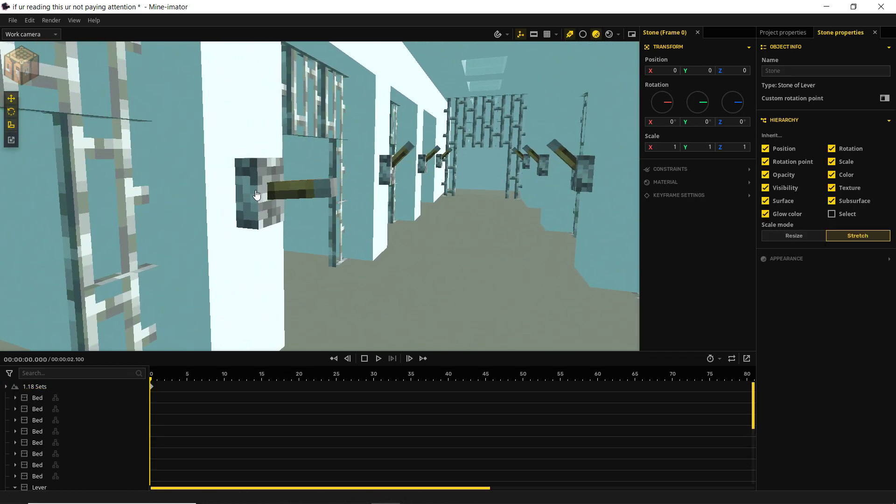
click(222, 131)
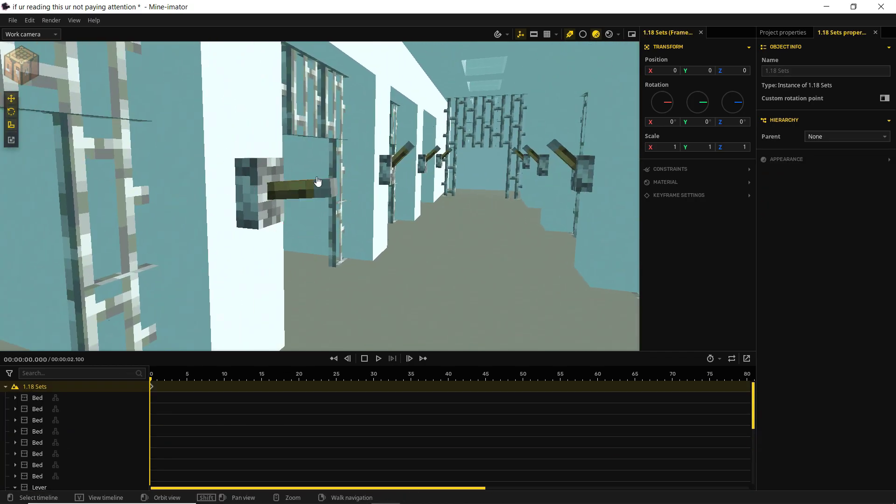
click(7, 390)
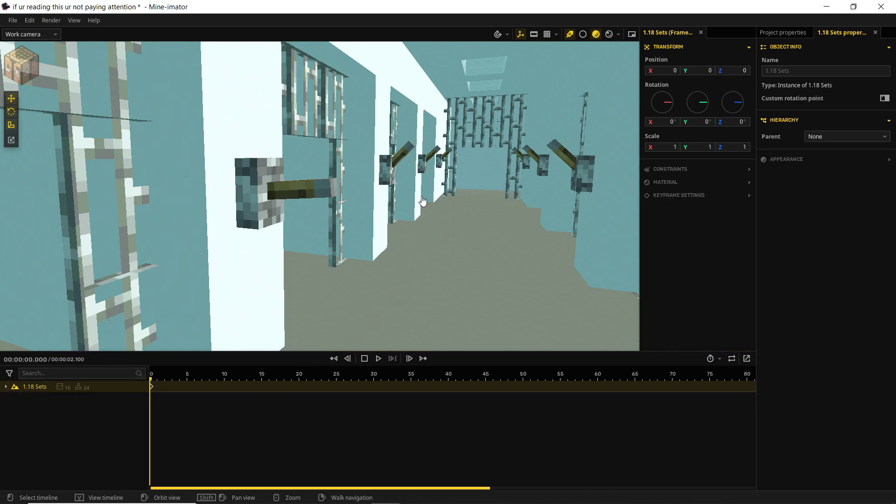
Step: Look over the scenery from the cell corridor out past the building to the cactus in the desert
right_drag(335, 222, 335, 223)
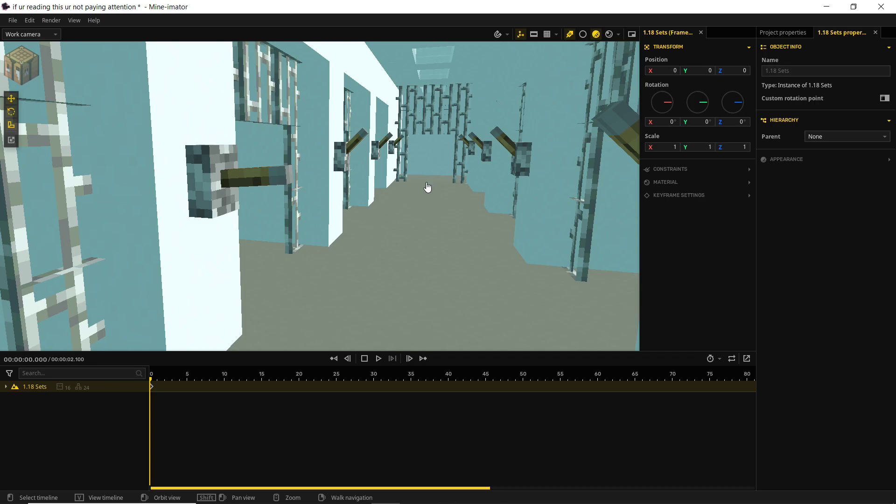
right_drag(428, 186, 369, 194)
key(s)
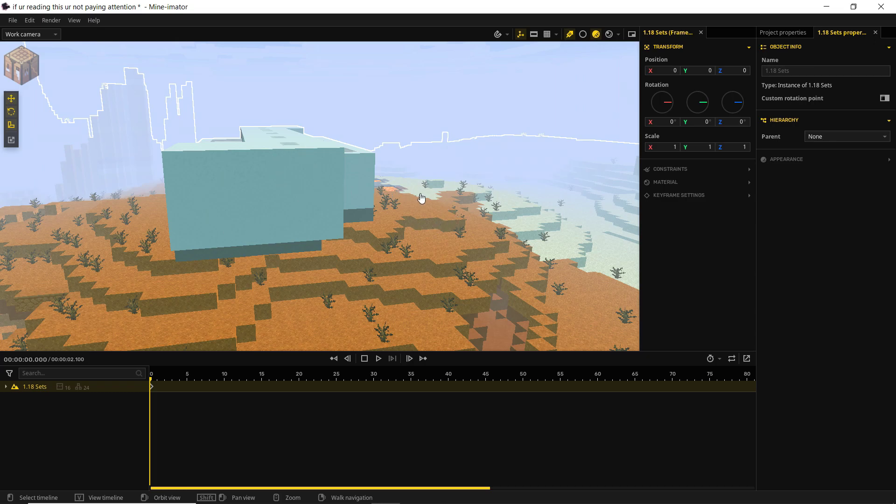
right_drag(471, 210, 682, 275)
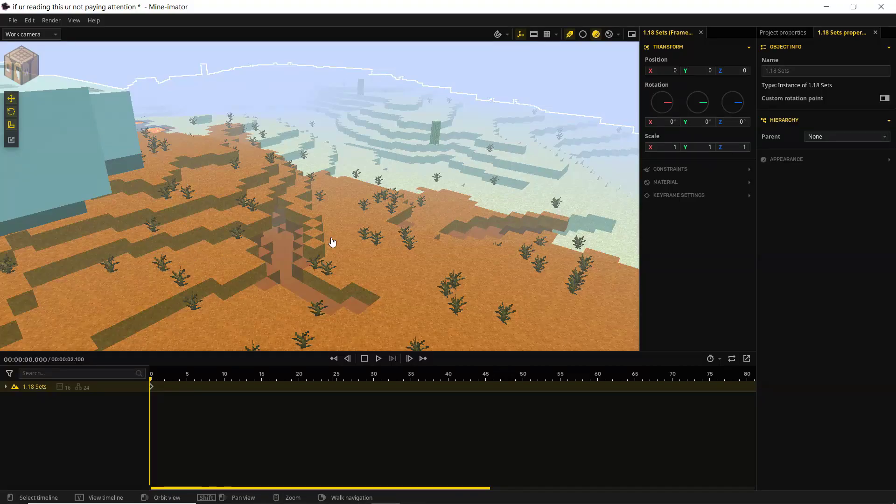
right_drag(394, 213, 322, 206)
key(w)
mouse_move(384, 191)
right_down()
mouse_move(355, 197)
mouse_move(373, 192)
right_up()
right_drag(469, 200, 469, 200)
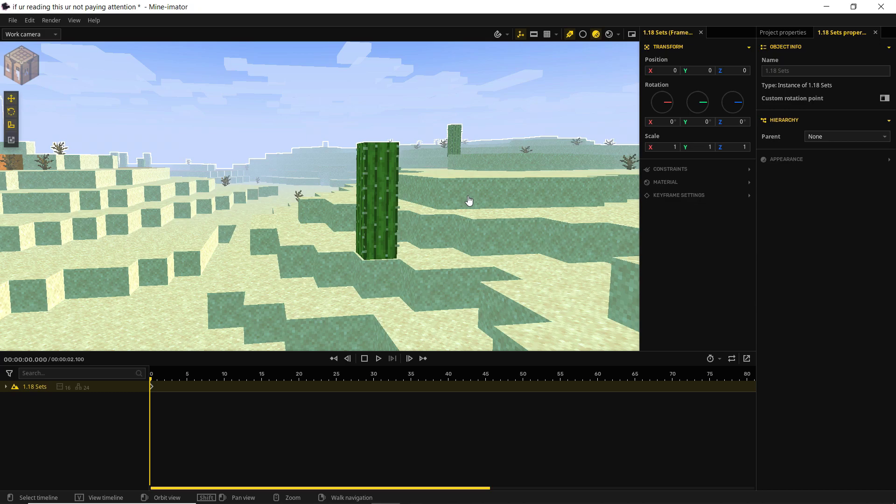
mouse_move(470, 238)
right_down()
mouse_move(462, 239)
mouse_move(488, 238)
right_up()
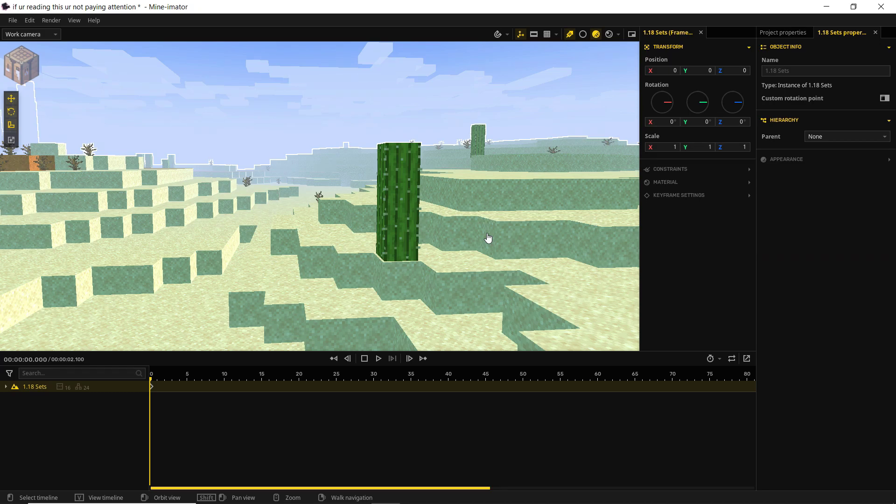
mouse_move(487, 239)
right_down()
mouse_move(449, 241)
mouse_move(494, 232)
right_up()
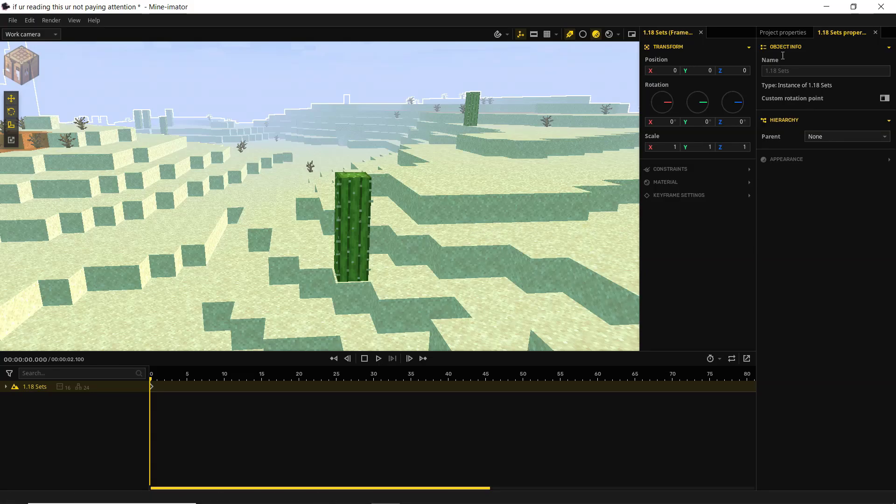
Step: Remove the 1.18 Sets scenery from the project's library and delete its imported scenery resource
click(779, 33)
click(784, 73)
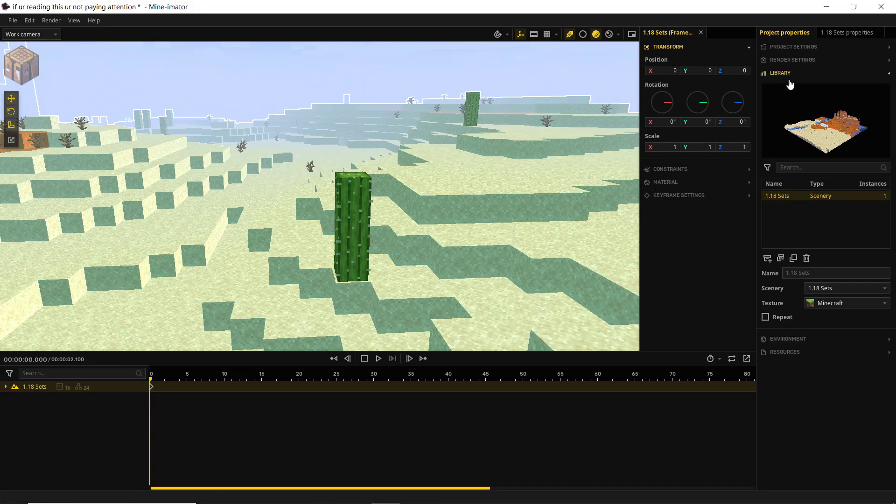
click(807, 258)
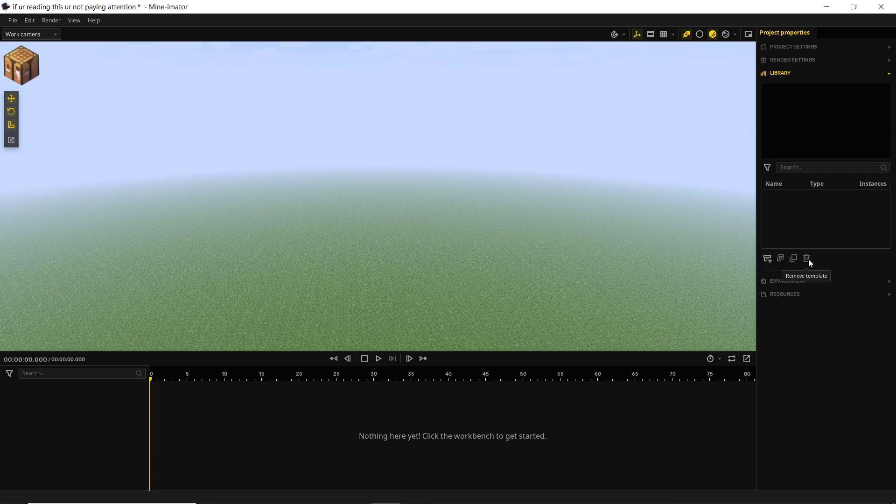
click(790, 295)
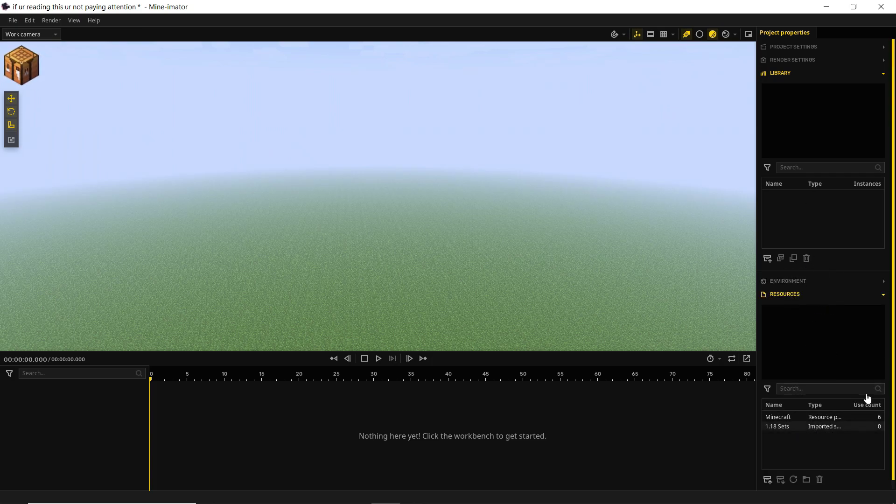
scroll(860, 386, down, 1)
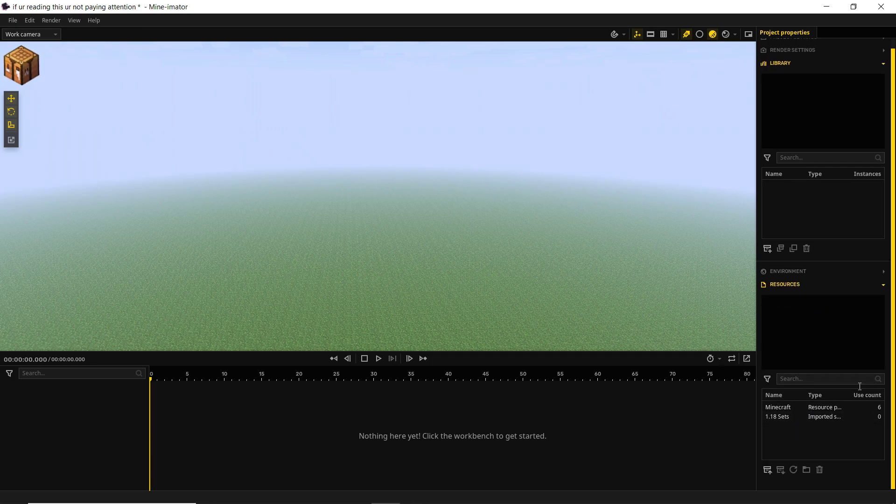
click(786, 418)
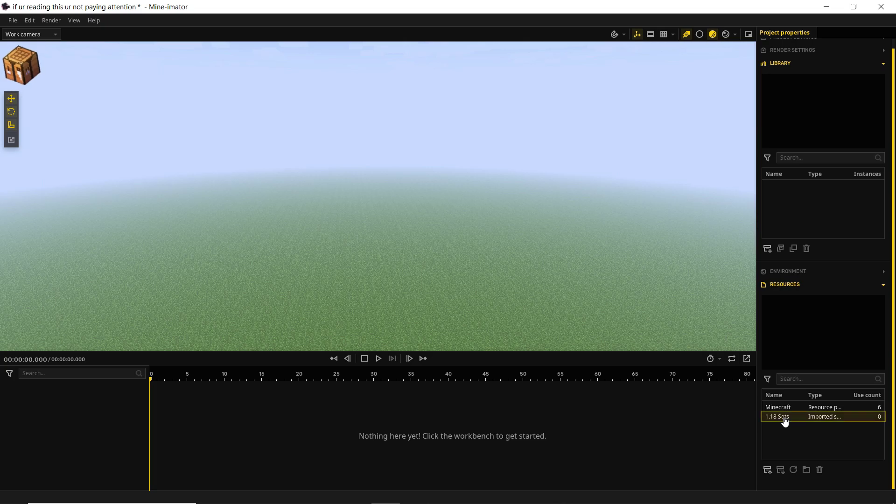
click(820, 470)
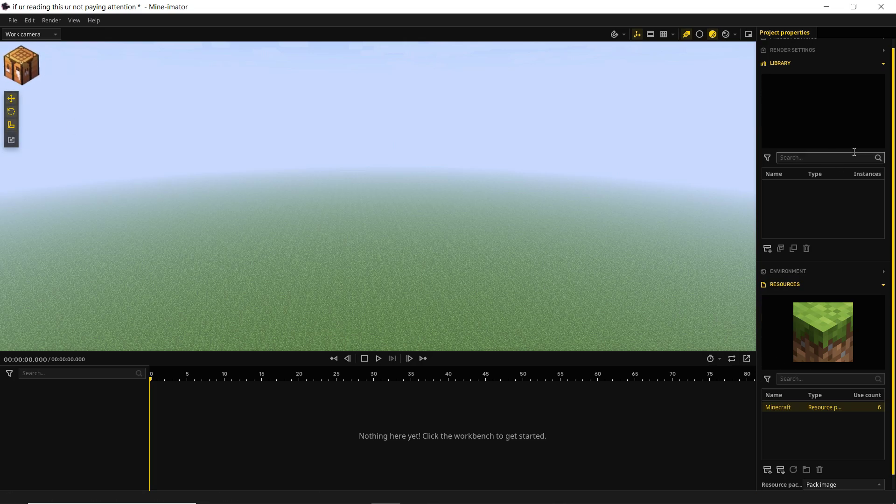
Step: Start a new scenery import from the 1.18 Sets world with a Medium selection around the white building
click(31, 59)
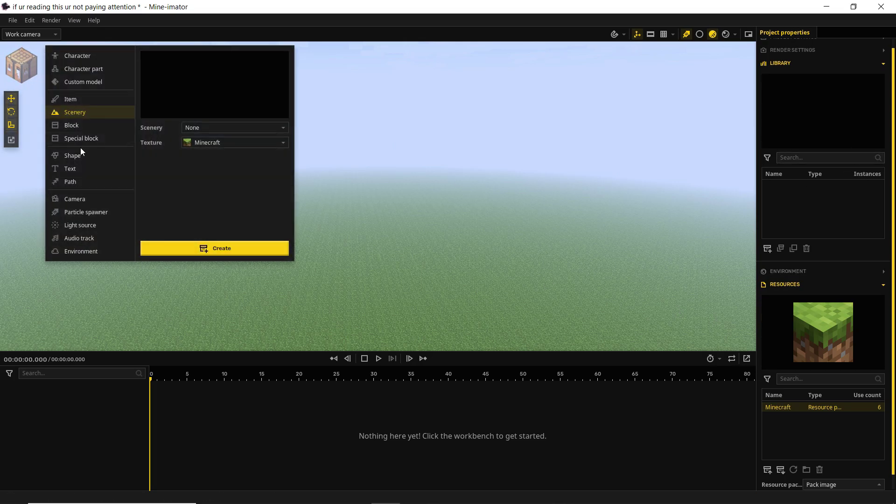
click(201, 129)
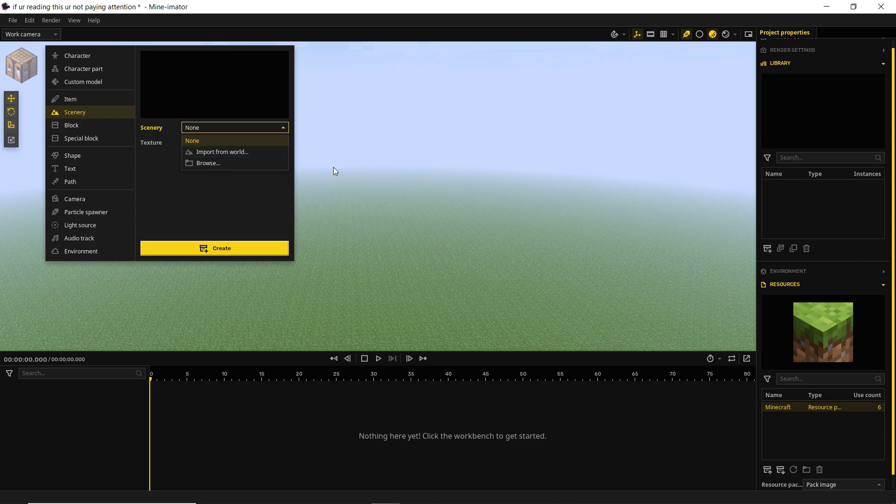
click(233, 153)
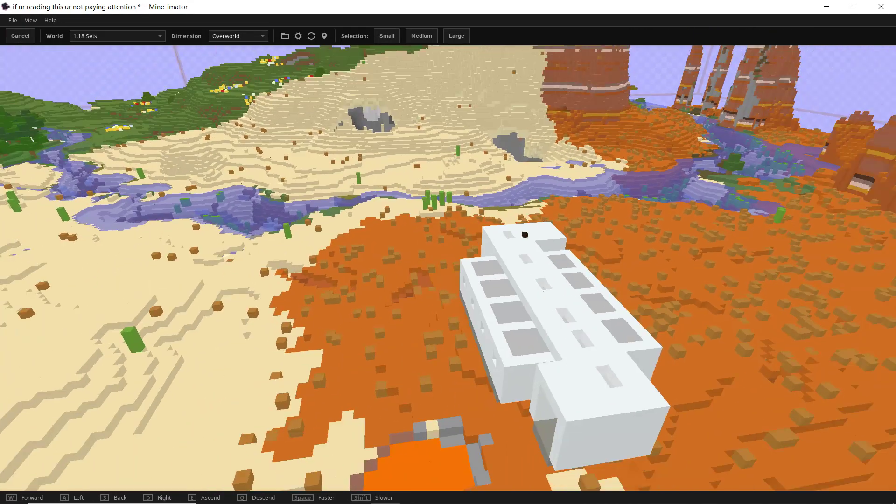
key(s)
key(a)
right_drag(471, 164, 625, 164)
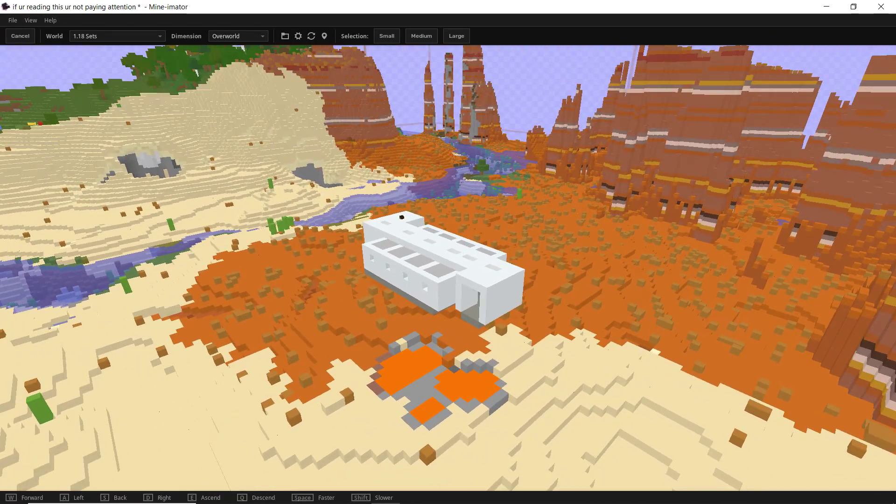
click(419, 37)
Step: Inspect the selected world area from the white building to the cacti on the sand
right_drag(448, 252, 448, 252)
right_drag(528, 236, 528, 236)
key(d)
drag(528, 236, 530, 177)
right_drag(530, 177, 530, 176)
key(w)
right_drag(448, 252, 449, 252)
key(w)
key(s)
key(e)
key(a)
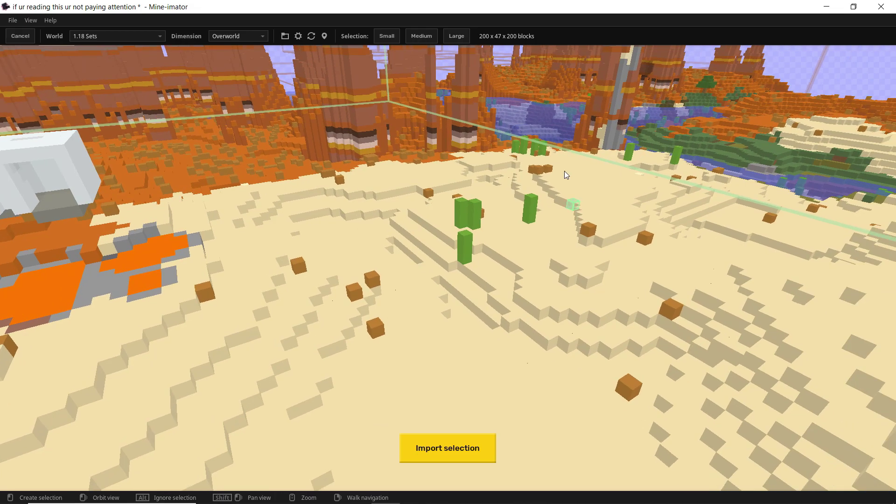
Step: Enable the world's block filter in Remove mode and add Cactus to the filtered blocks
click(298, 38)
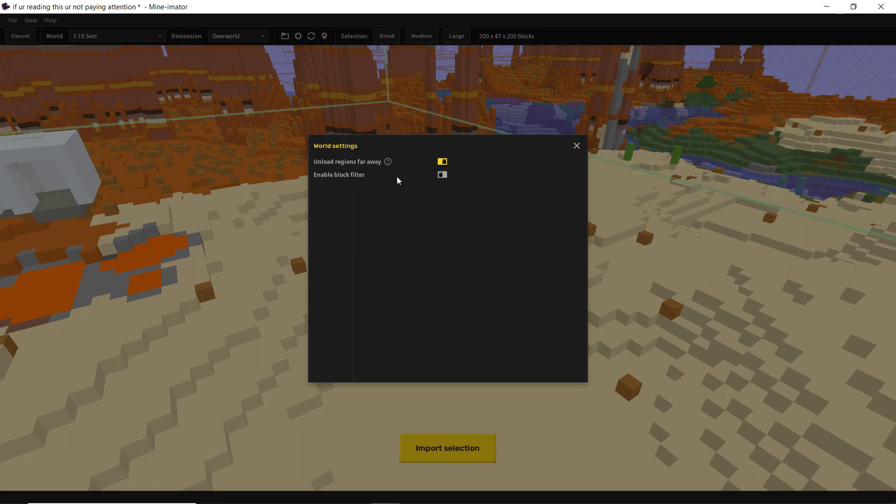
click(442, 175)
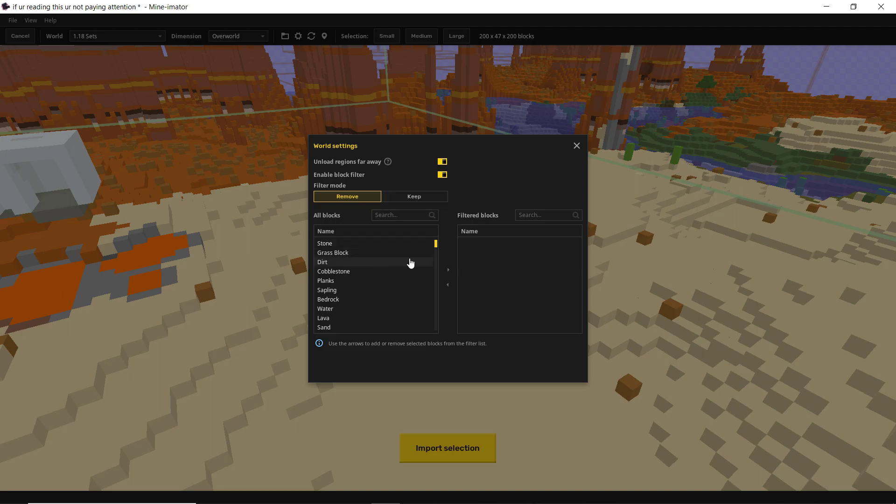
click(406, 216)
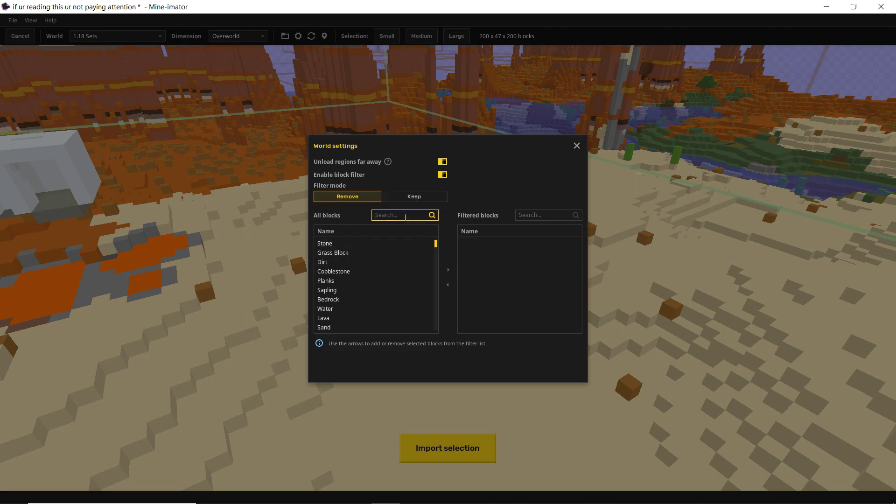
text(cac)
click(331, 245)
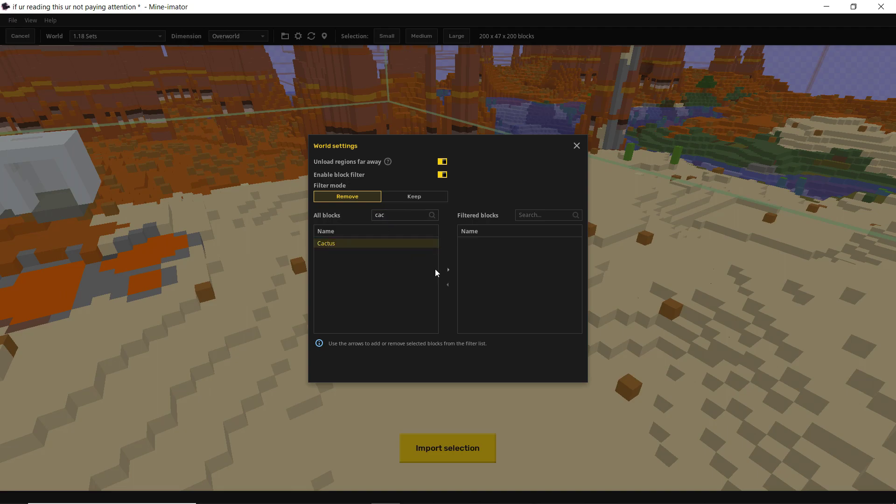
click(448, 271)
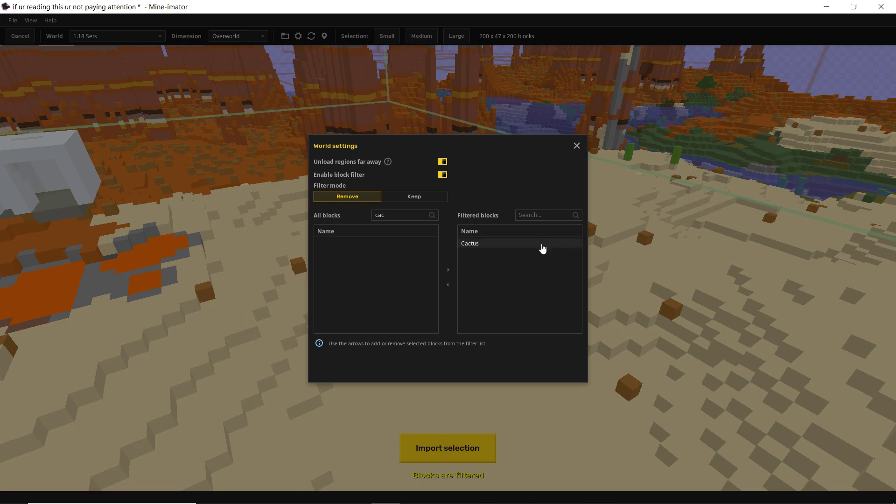
click(576, 146)
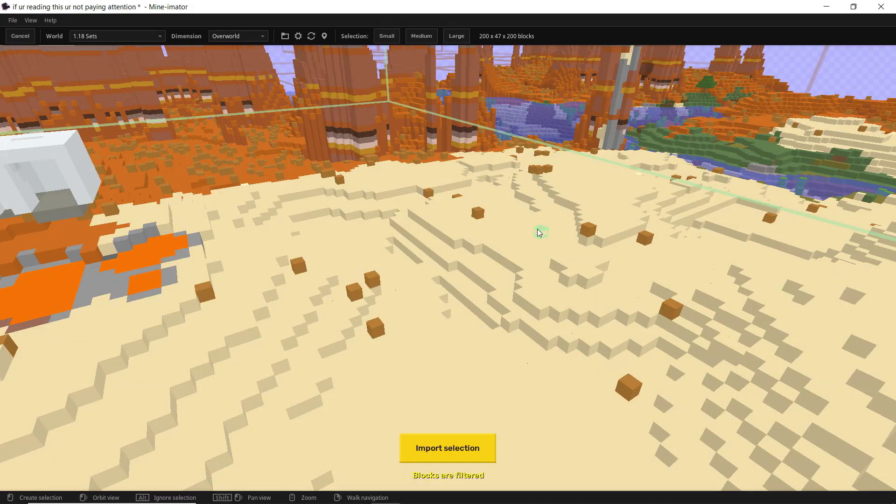
Step: Switch the block filter mode to Keep for the Cactus entry and view the filtered world
right_drag(518, 230, 756, 247)
right_drag(448, 268, 565, 268)
key(w)
right_drag(621, 201, 817, 201)
right_drag(448, 253, 878, 294)
right_drag(784, 264, 392, 102)
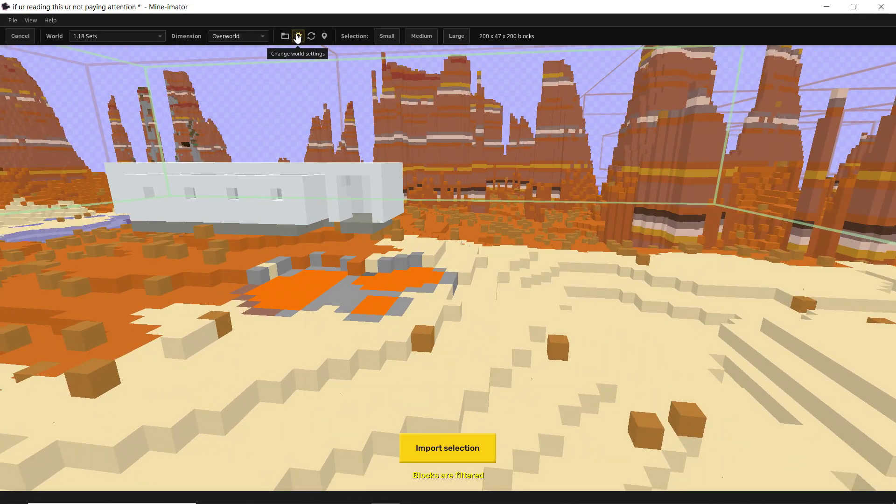
click(298, 35)
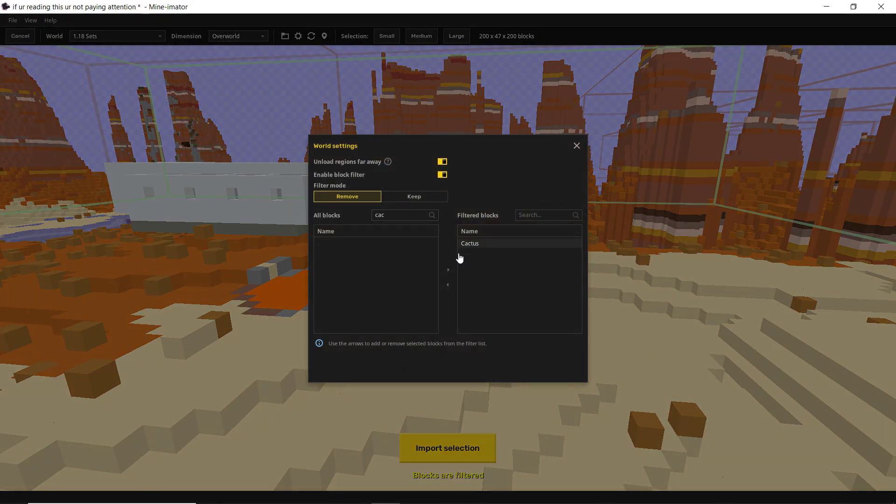
click(459, 256)
click(415, 196)
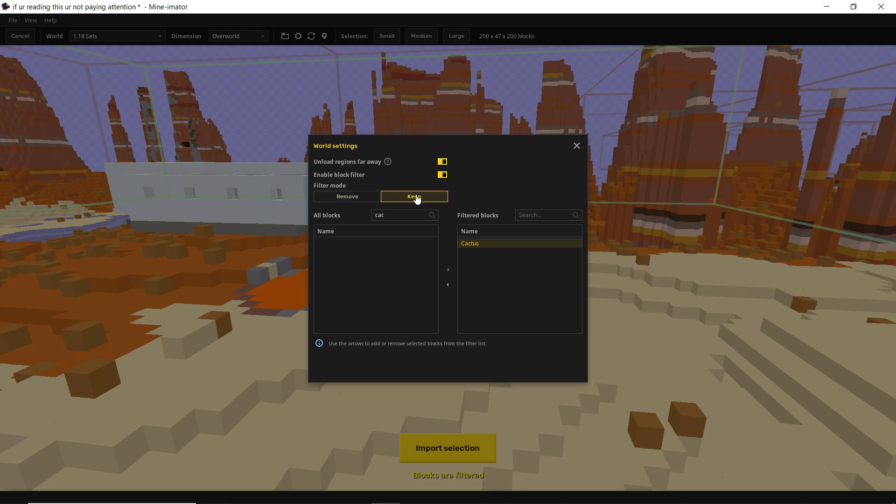
click(577, 146)
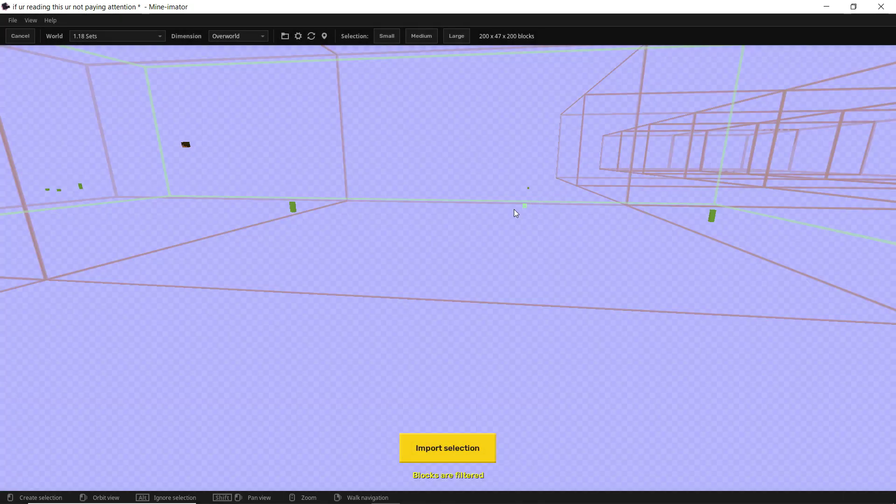
right_drag(514, 209, 420, 205)
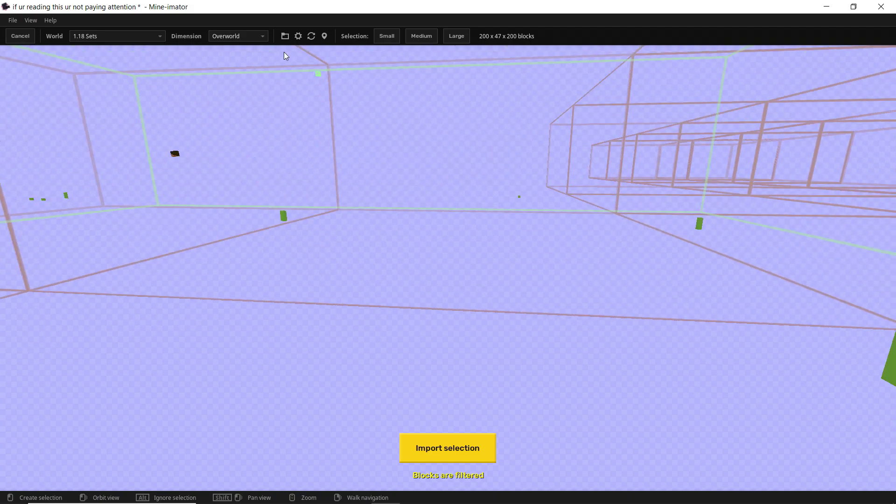
Step: Return the block filter to Remove mode and import the selection without adding animatable blocks as individual timelines
click(298, 36)
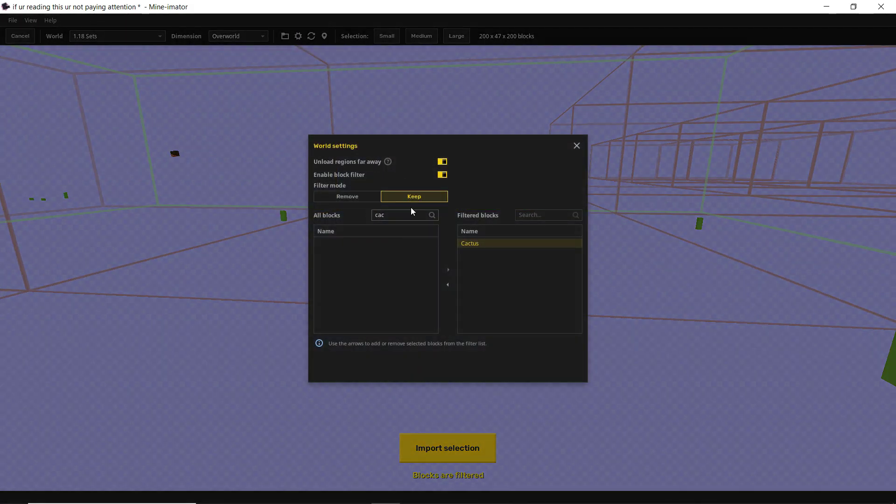
key(BackSpace)
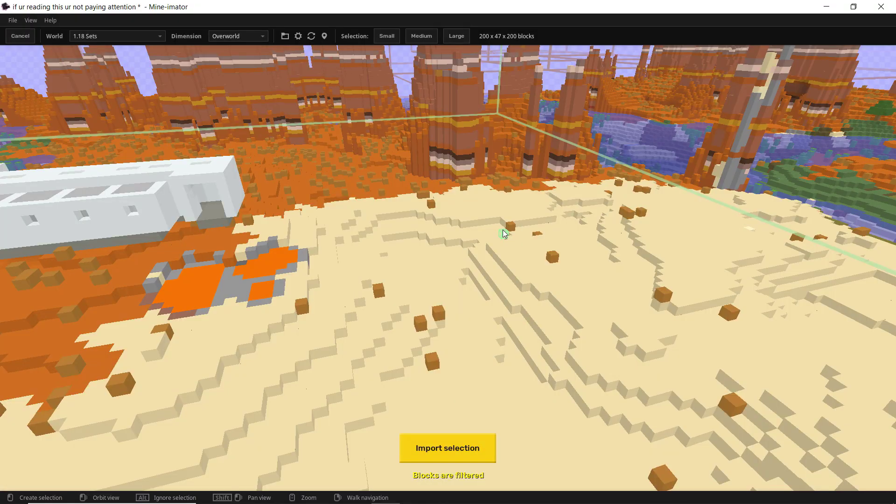
mouse_move(505, 233)
right_down()
mouse_move(486, 205)
mouse_move(579, 322)
mouse_move(503, 246)
right_up()
key(w)
click(461, 456)
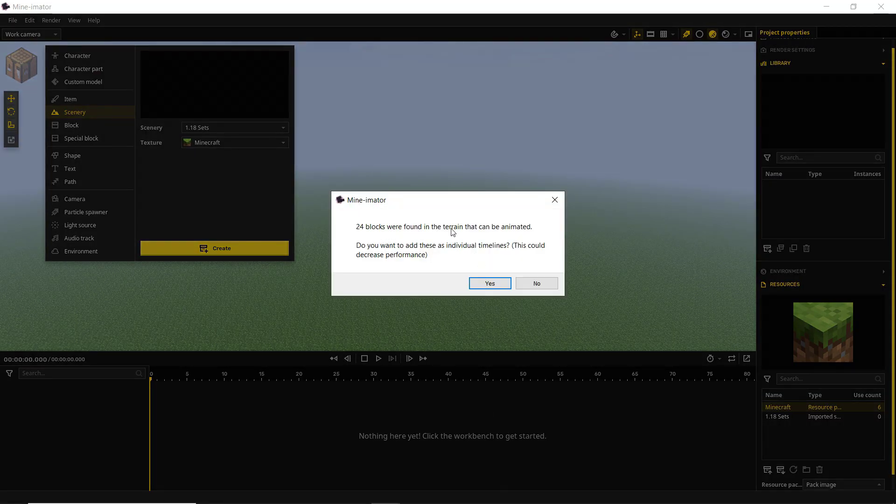
click(534, 284)
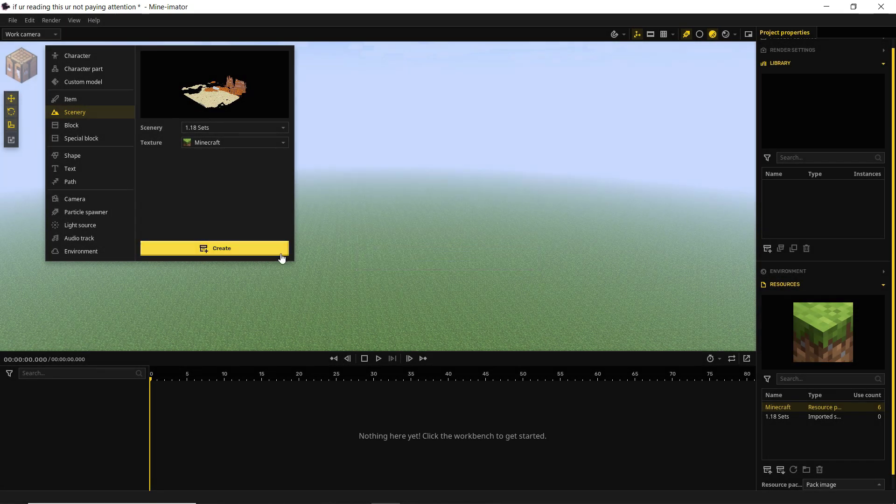
Step: Create the newly imported 1.18 Sets scenery in the project and reset its position to 0, 0, 0
click(281, 257)
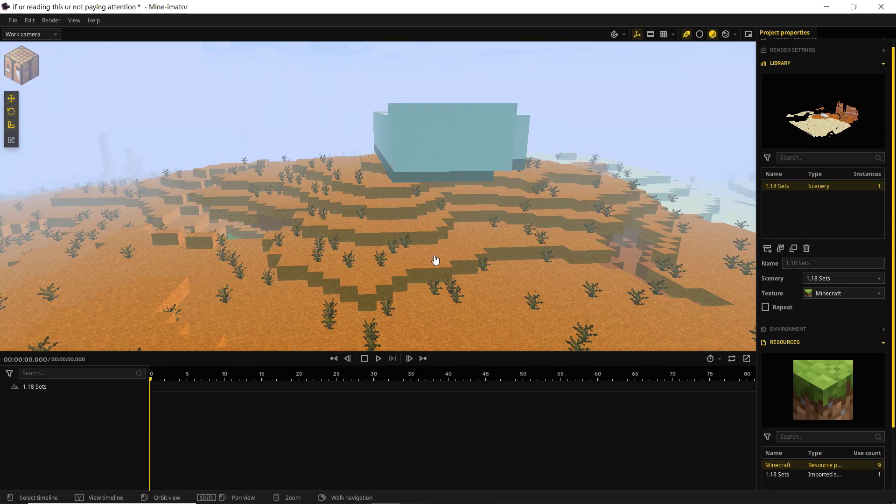
click(47, 386)
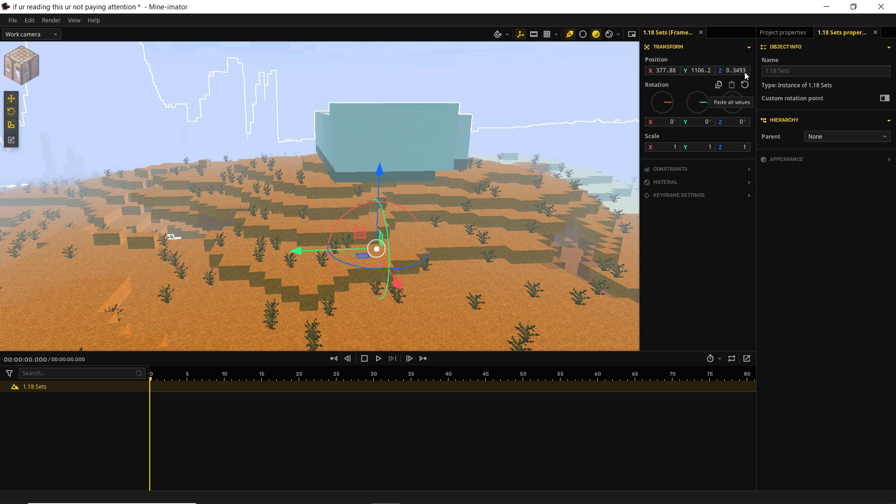
click(746, 85)
right_drag(486, 164, 606, 159)
key(w)
key(d)
key(w)
right_drag(437, 187, 422, 165)
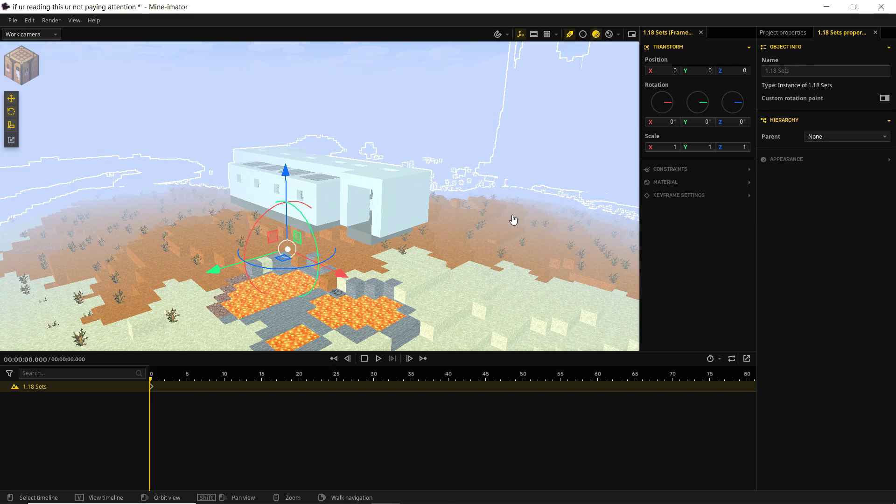
Step: Start adding another scenery object and browse for a schematic file as its source
mouse_move(510, 217)
right_down()
mouse_move(428, 249)
mouse_move(466, 253)
mouse_move(511, 218)
right_up()
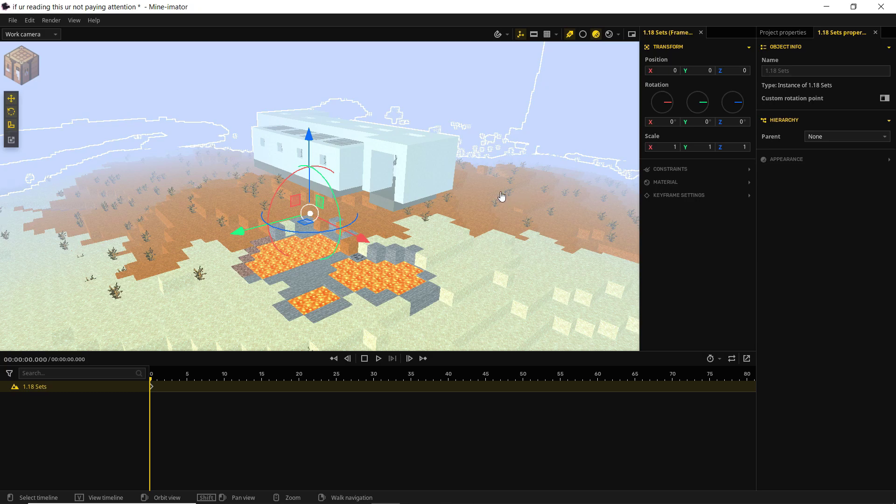
right_drag(501, 193, 703, 150)
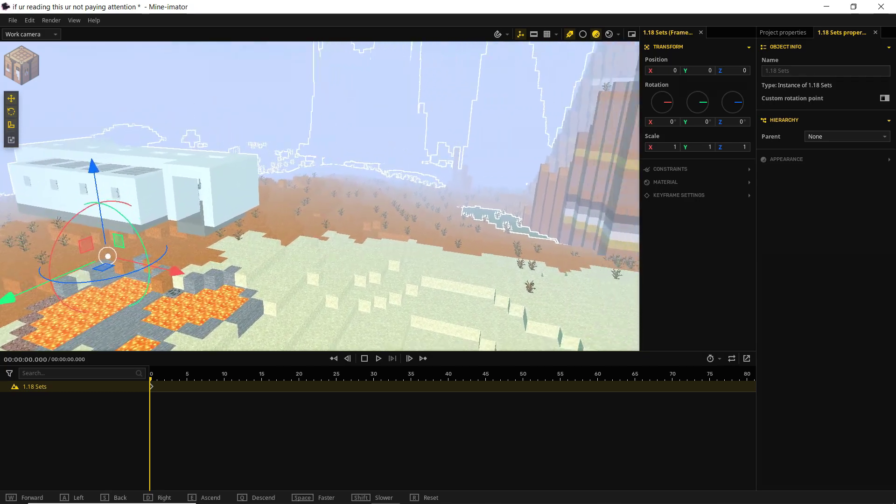
right_drag(546, 200, 738, 194)
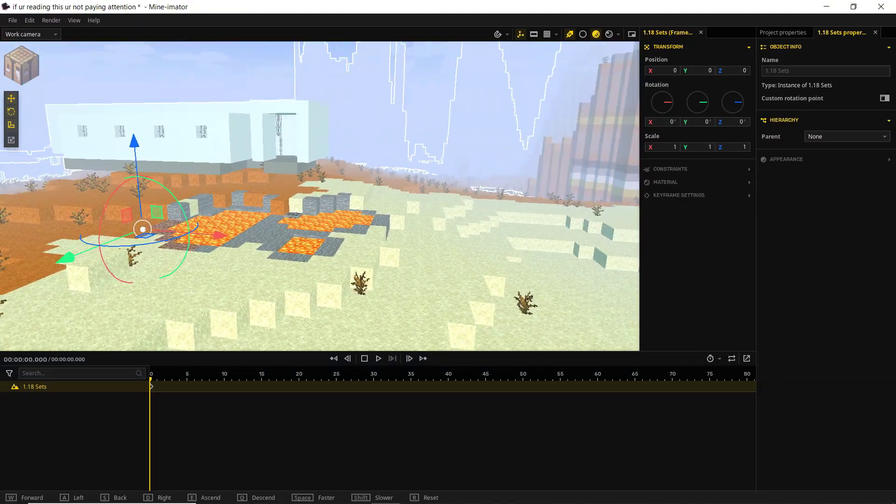
right_drag(518, 224, 700, 205)
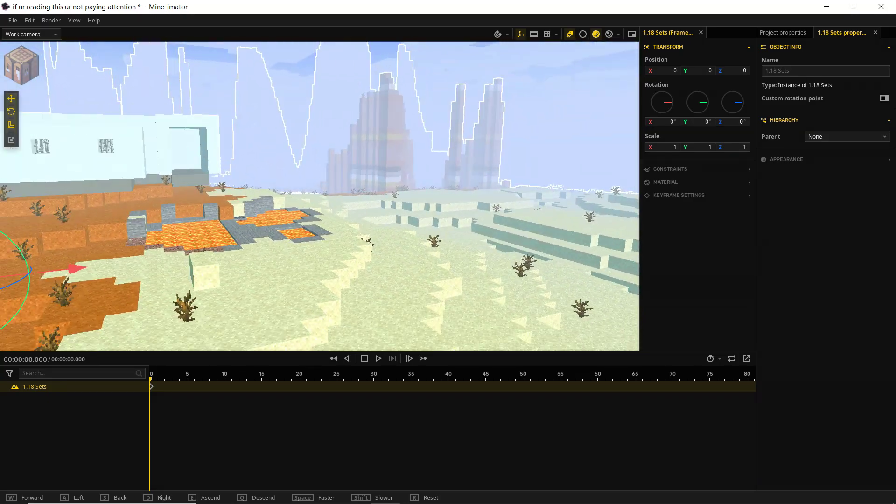
click(22, 57)
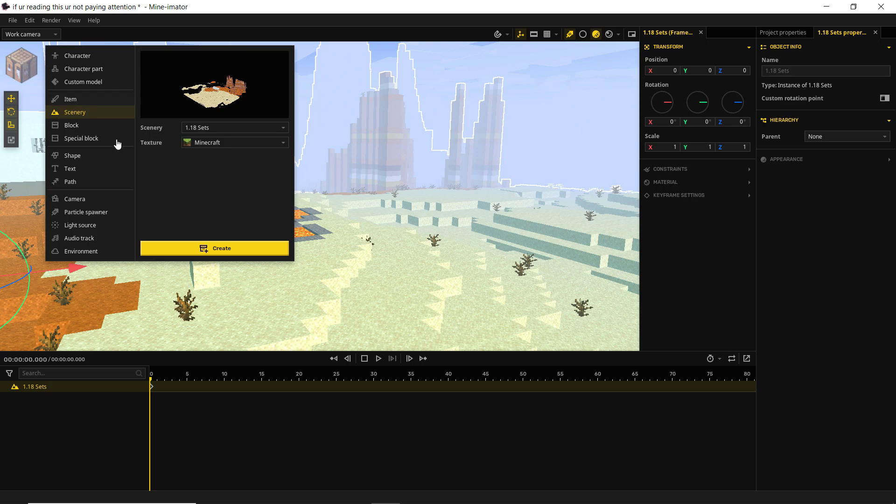
click(204, 131)
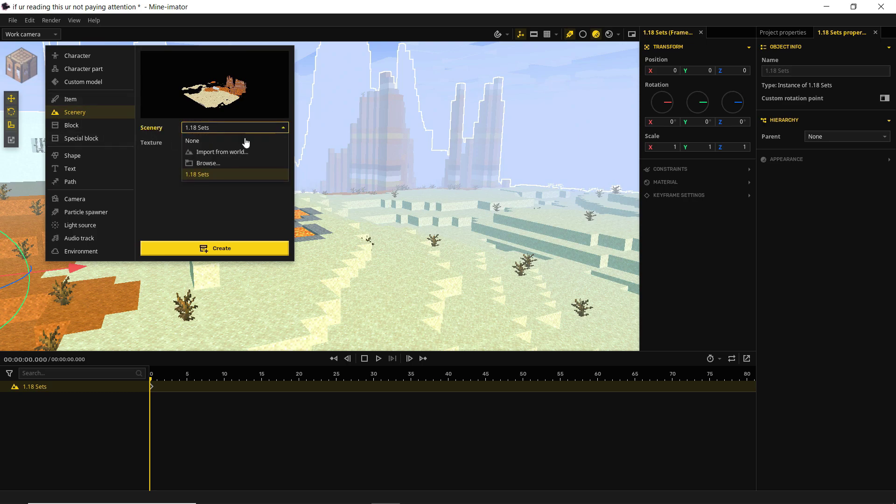
click(212, 167)
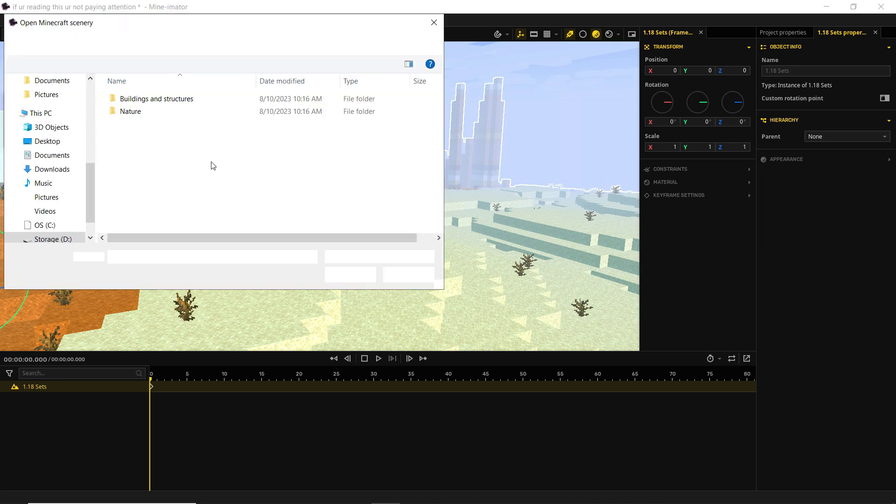
Step: Look through the Sets and Buildings subfolders of the Buildings and structures schematics
double_click(153, 100)
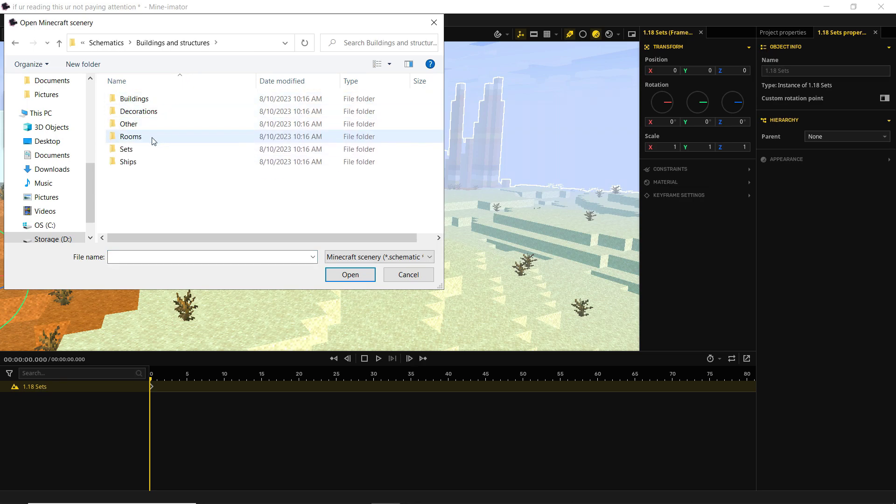
double_click(136, 149)
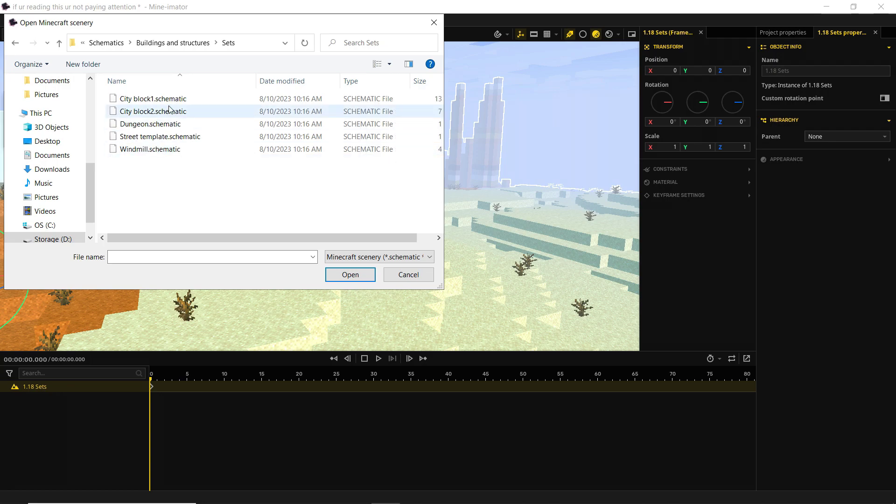
click(19, 43)
double_click(136, 99)
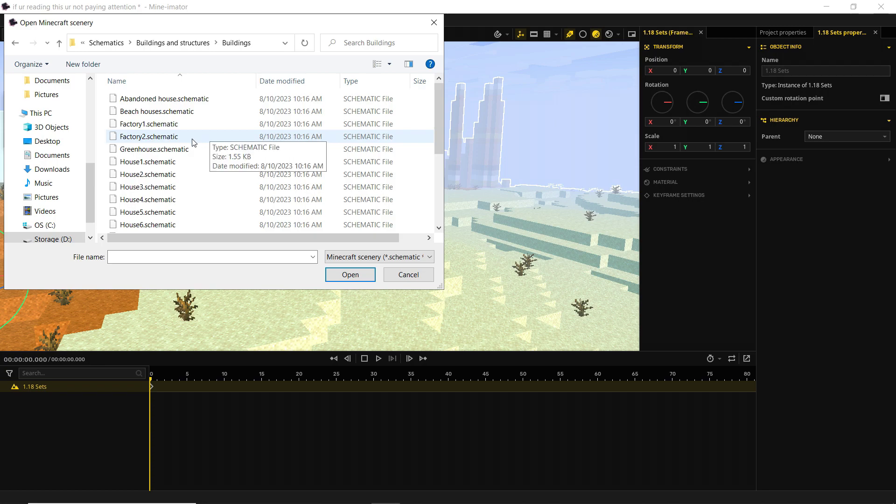
scroll(191, 140, down, 4)
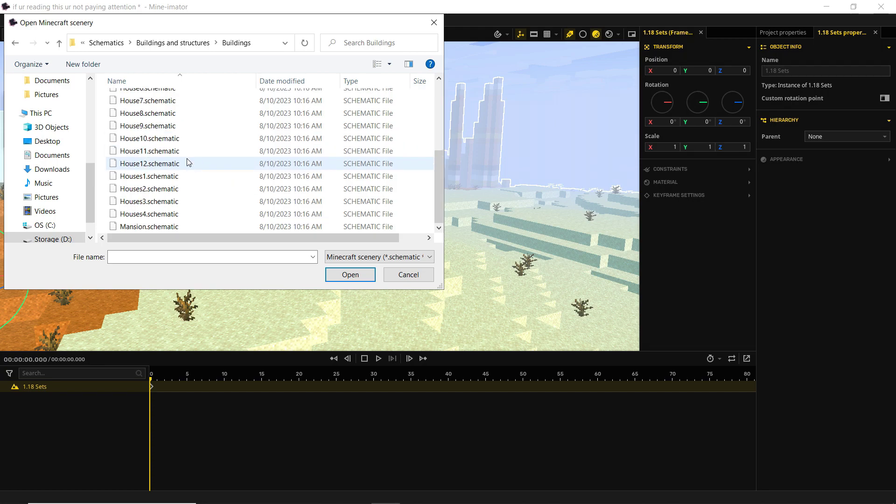
scroll(189, 162, down, 1)
click(15, 43)
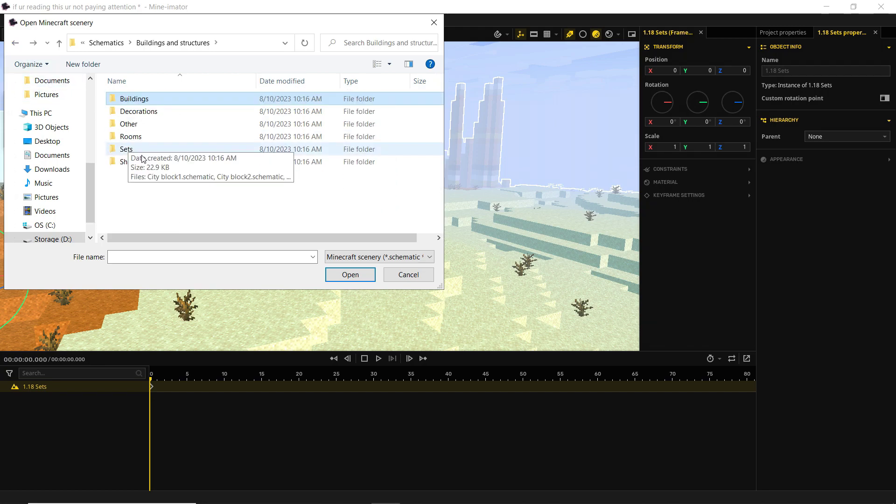
click(14, 42)
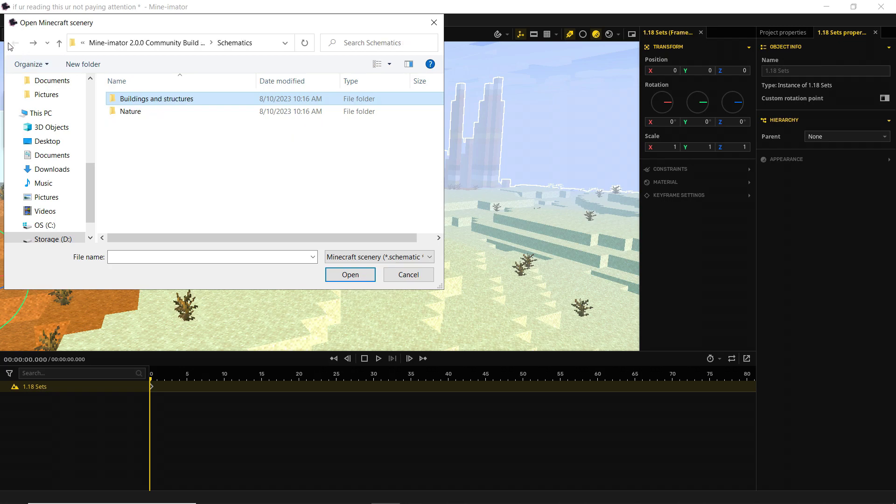
Step: Load Oak tree4.schematic from the Trees folder under Nature and create it as scenery in the project
double_click(130, 112)
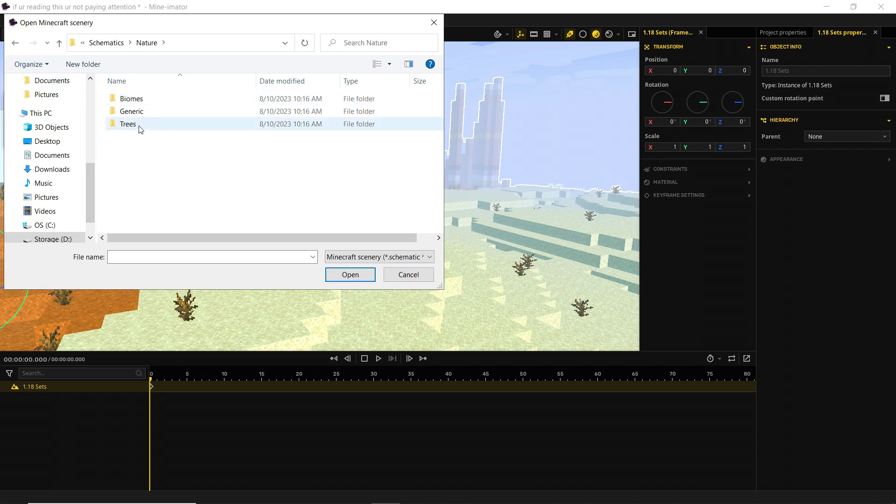
double_click(140, 129)
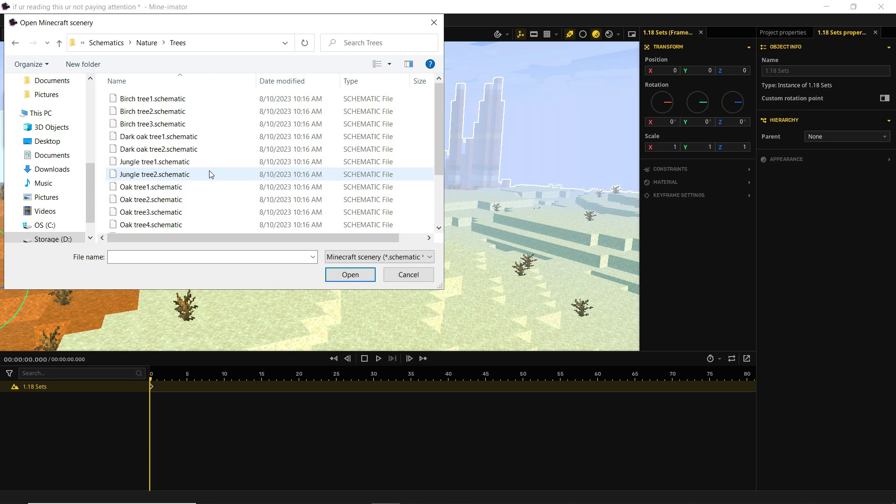
scroll(209, 175, down, 2)
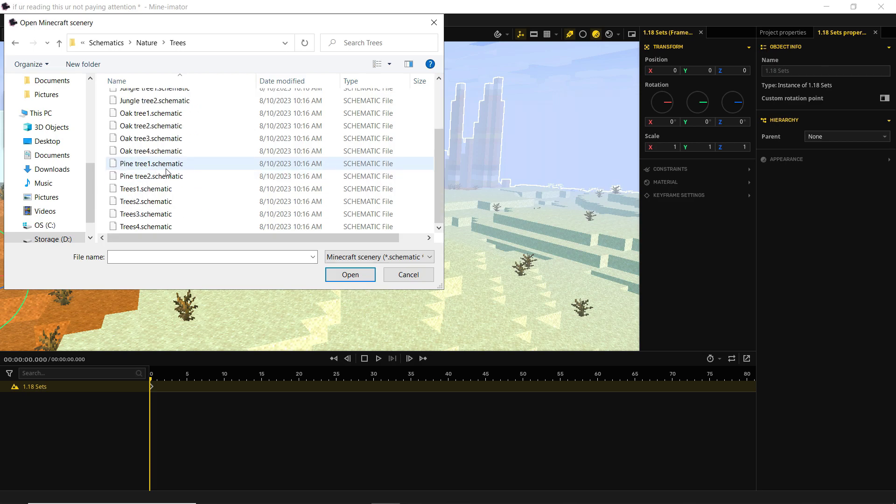
click(156, 151)
click(351, 275)
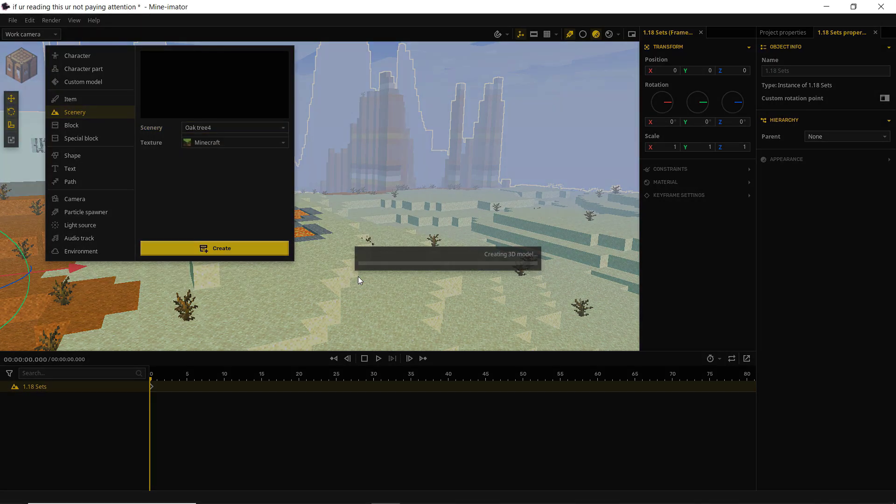
click(220, 248)
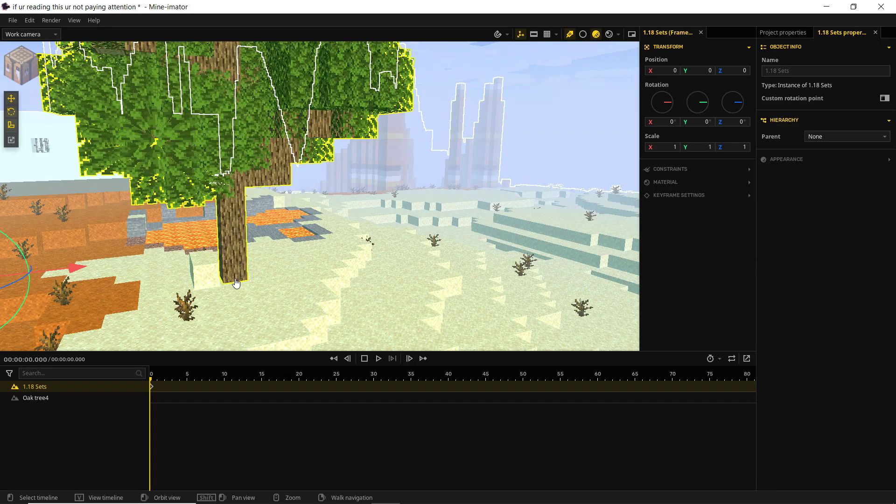
Step: Examine the placed oak tree and the surrounding imported terrain from several viewpoints
key(s)
right_drag(379, 294, 379, 294)
key(d)
key(d)
key(s)
key(s)
key(a)
key(w)
key(w)
key(a)
key(d)
right_drag(315, 216, 395, 287)
Step: Create a Grass Block object with the Minecraft texture
click(30, 69)
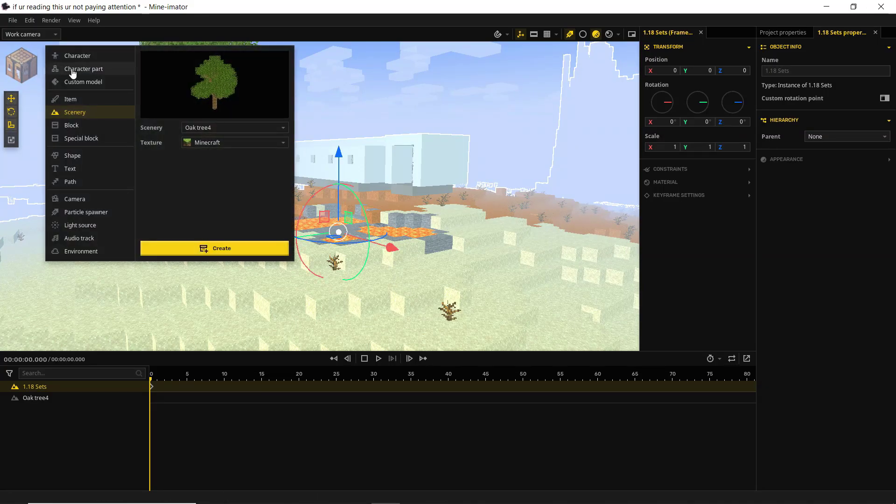
click(75, 126)
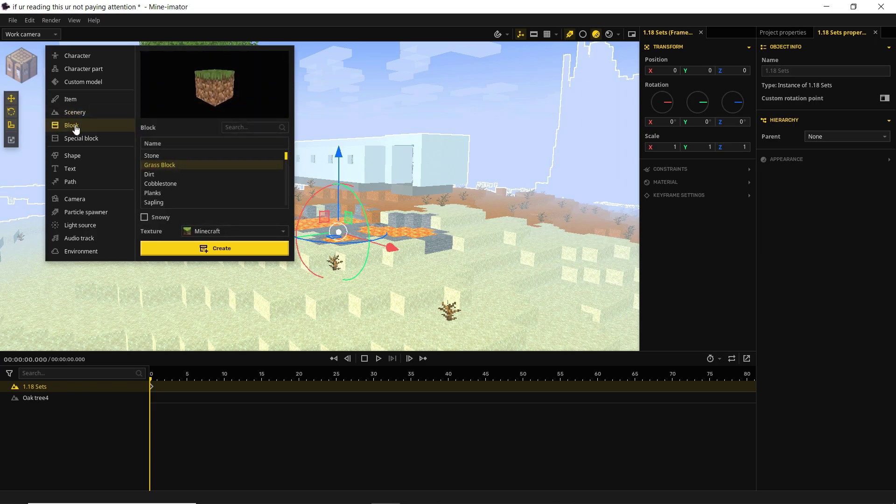
click(223, 248)
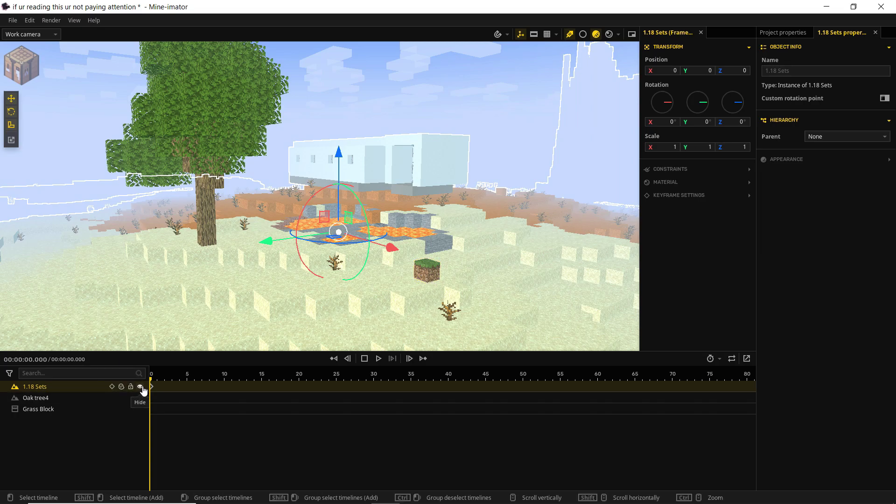
Step: Hide the 1.18 Sets and Oak tree4 timelines and reset the Grass Block's position to 0, 0, 0
click(140, 387)
click(140, 398)
click(427, 279)
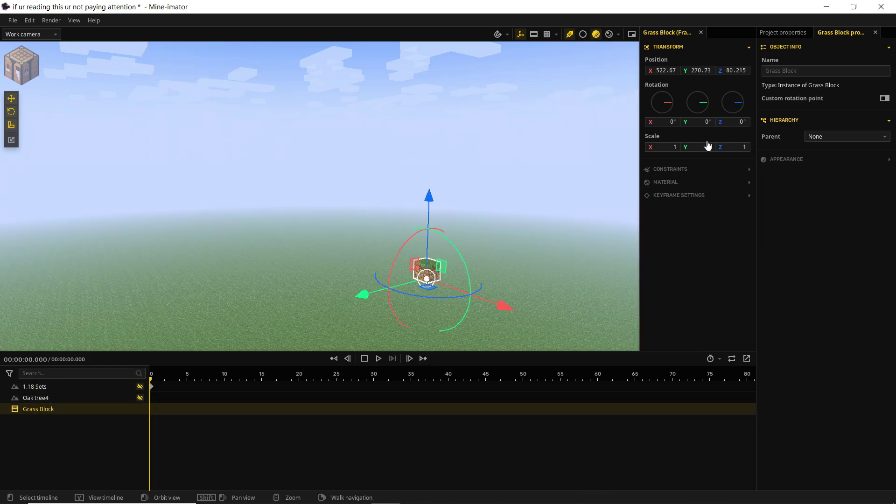
click(745, 61)
mouse_move(456, 158)
right_down()
mouse_move(456, 187)
mouse_move(451, 180)
mouse_move(443, 192)
mouse_move(455, 182)
mouse_move(447, 170)
right_up()
key(w)
key(w)
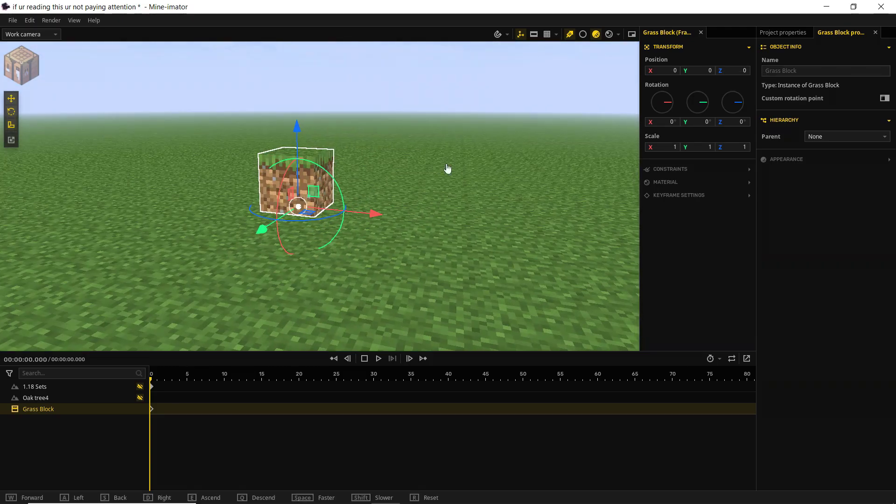
mouse_move(441, 208)
right_down()
mouse_move(420, 200)
mouse_move(440, 201)
right_up()
key(s)
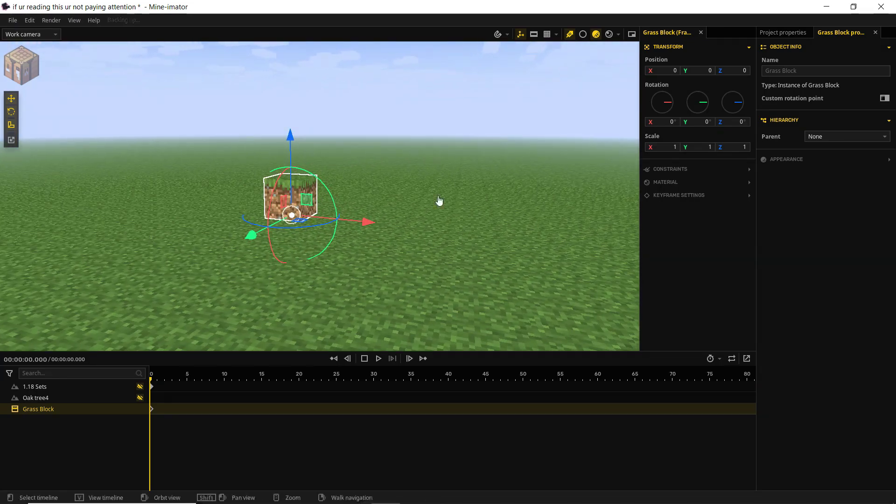
Step: Enable Repeat for the Grass Block in the project library and set it to X 6, Y 5, Z 3
click(787, 33)
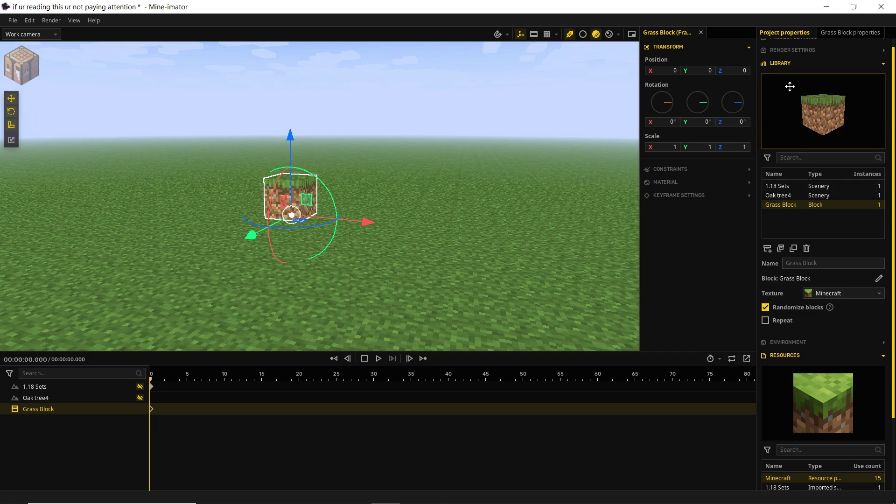
click(800, 64)
click(798, 99)
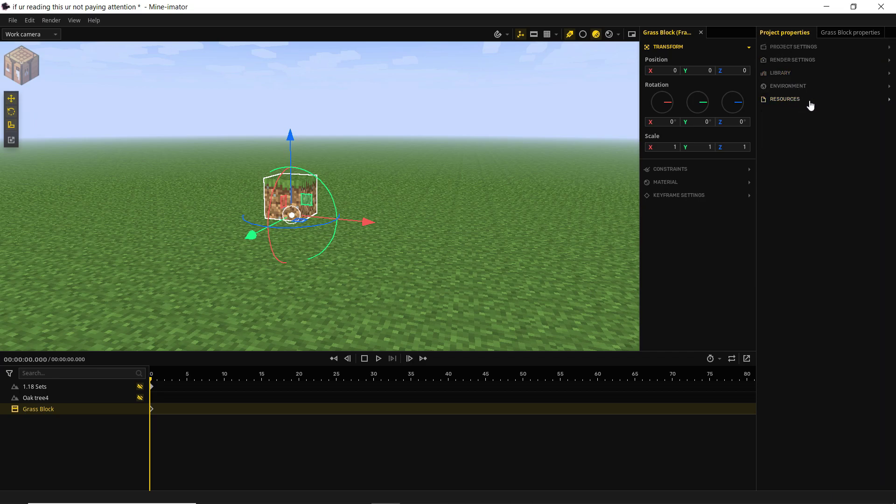
click(792, 73)
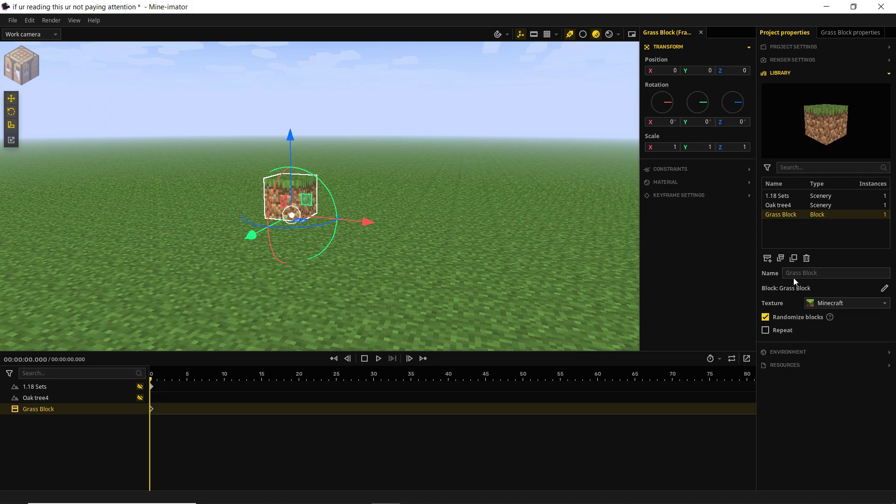
click(768, 335)
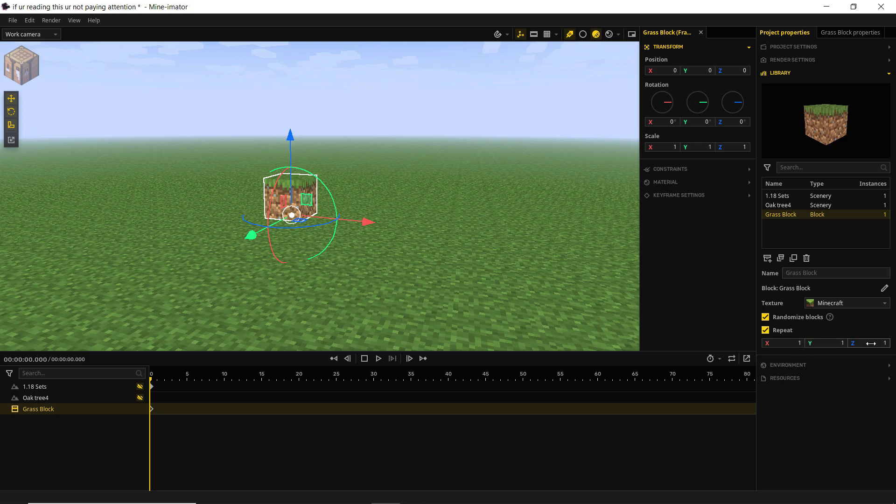
drag(781, 344, 881, 344)
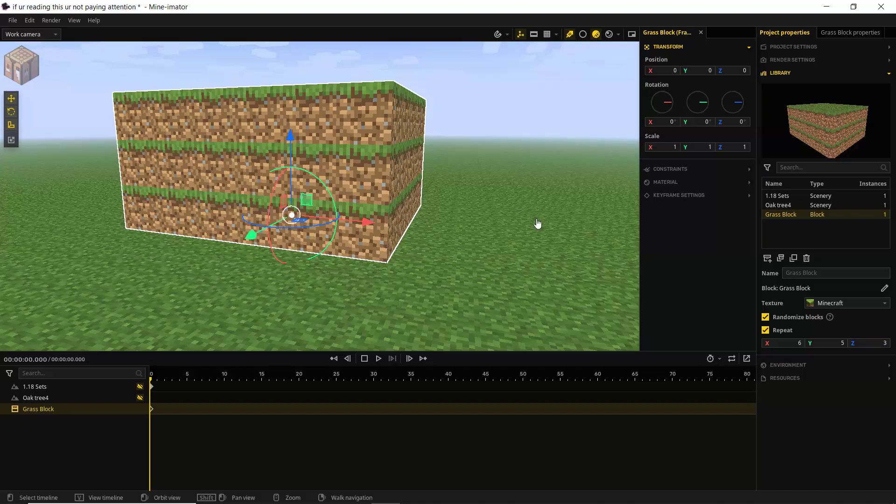
Step: Set the Grass Block's Z repeat to 1 so the blocks form a single layer
key(d)
mouse_move(538, 225)
right_down()
mouse_move(471, 201)
mouse_move(481, 201)
mouse_move(443, 217)
mouse_move(532, 224)
right_up()
key(d)
key(e)
key(s)
key(a)
key(w)
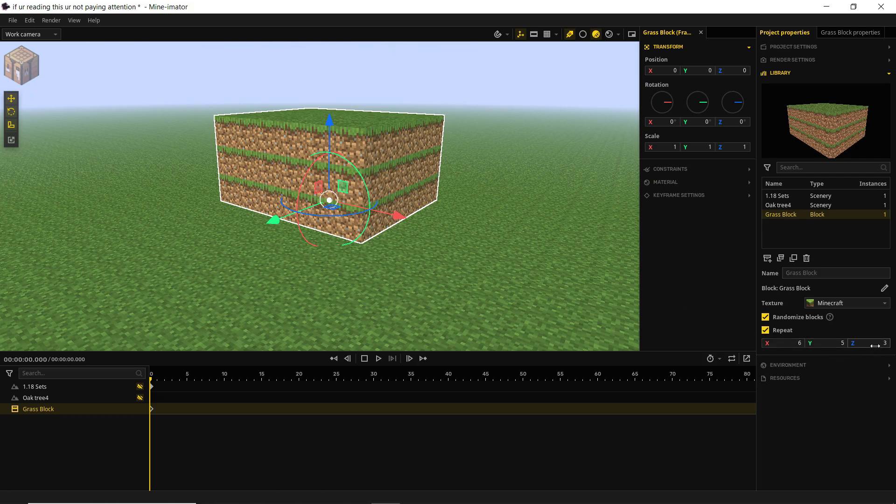
drag(875, 345, 859, 345)
key(w)
right_drag(586, 264, 586, 264)
Step: Create a Planks block in the Oak variant with the Minecraft texture
click(32, 64)
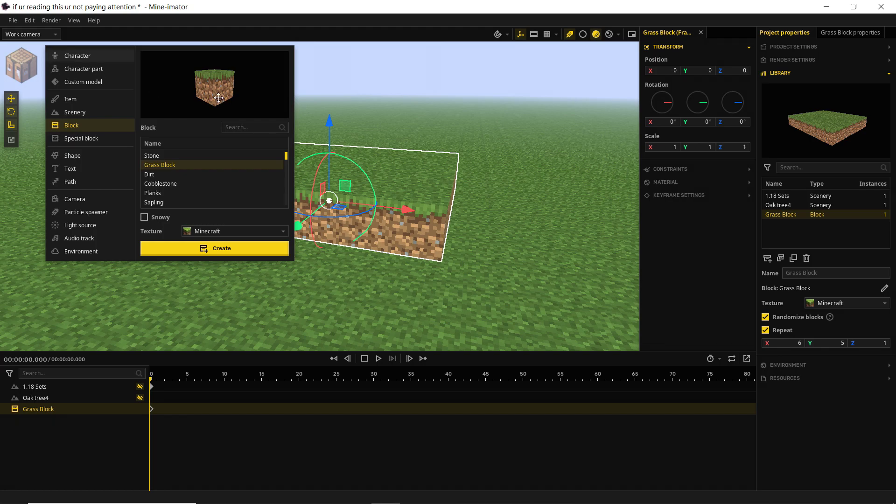
click(410, 183)
click(33, 62)
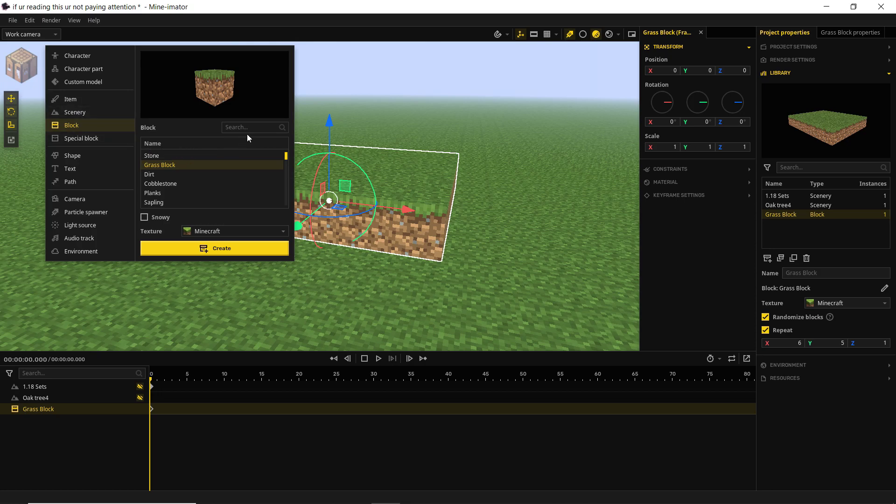
click(152, 193)
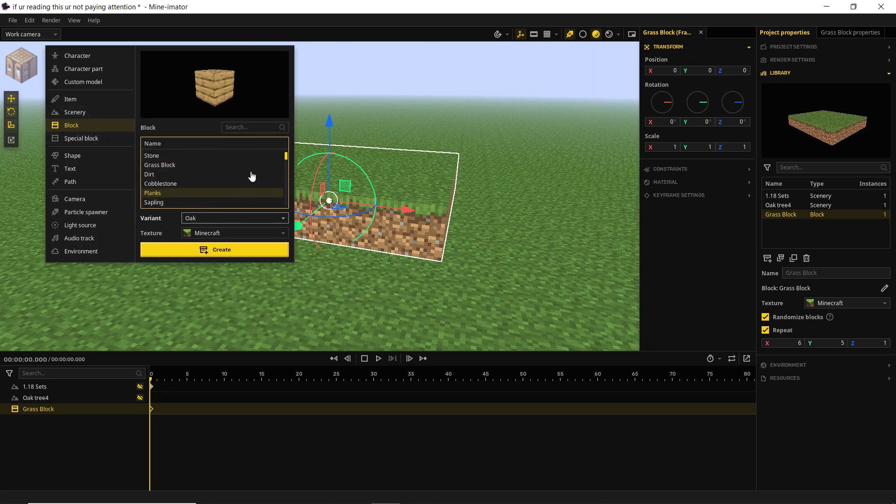
click(220, 251)
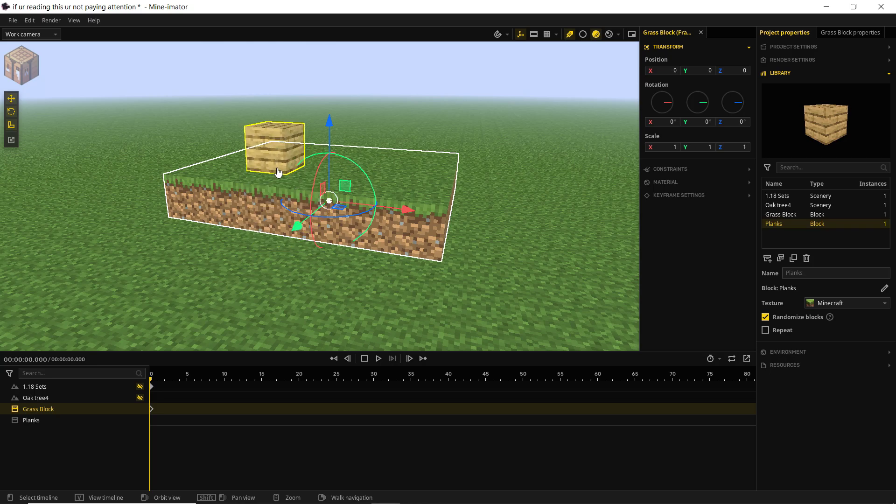
right_drag(391, 193, 415, 152)
key(w)
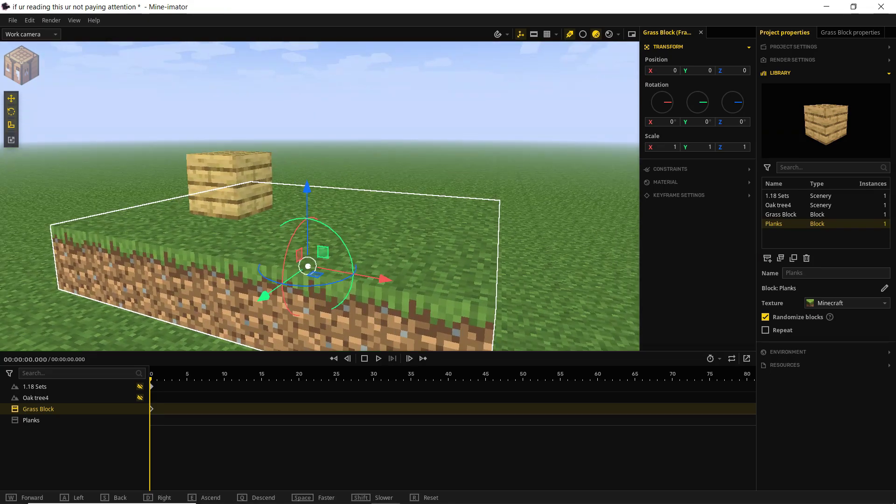
Step: Enable Repeat for the Planks with X 5 and Z 3, and move the wall along X to about 0.3
right_drag(280, 189, 279, 189)
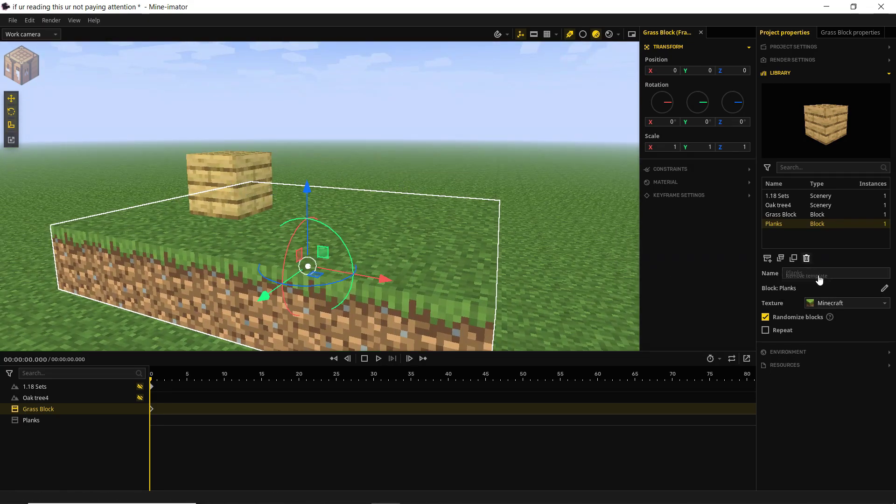
click(780, 332)
drag(812, 343, 835, 344)
click(226, 189)
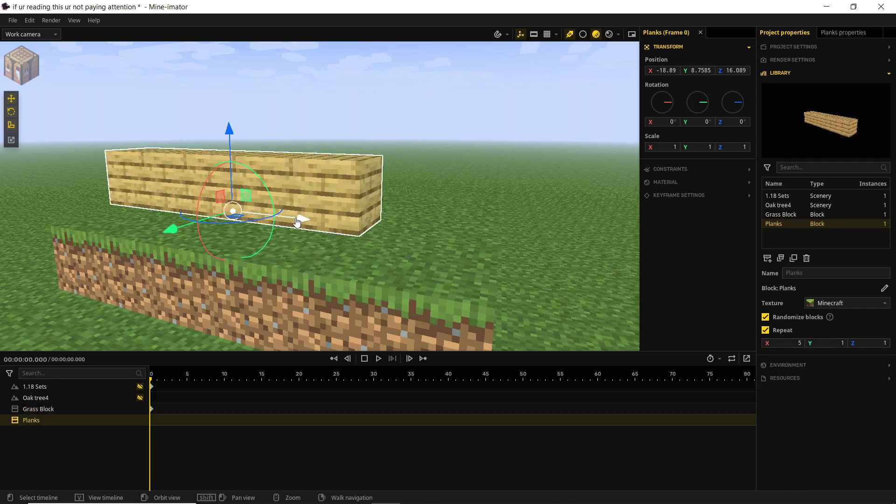
drag(297, 223, 365, 229)
drag(870, 342, 882, 342)
Step: Tilt the Planks wall about its X axis to about -7.7°
key(s)
right_drag(625, 285, 451, 231)
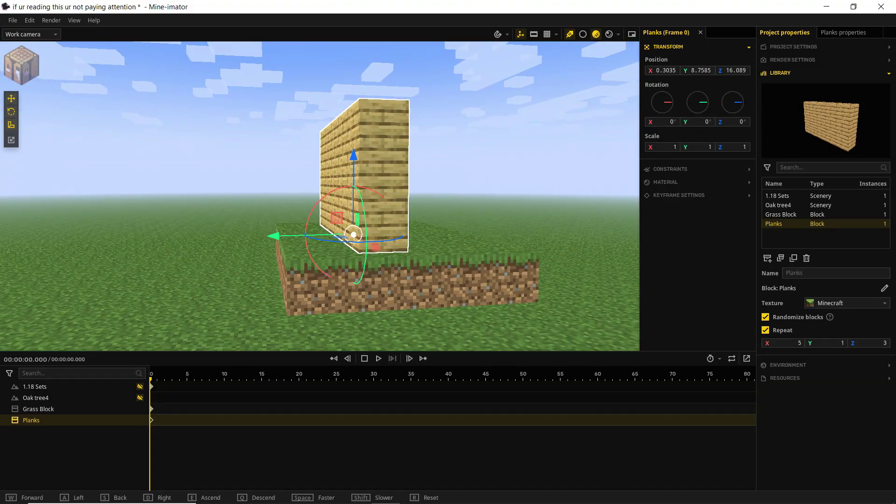
key(a)
right_drag(319, 196, 451, 250)
key(d)
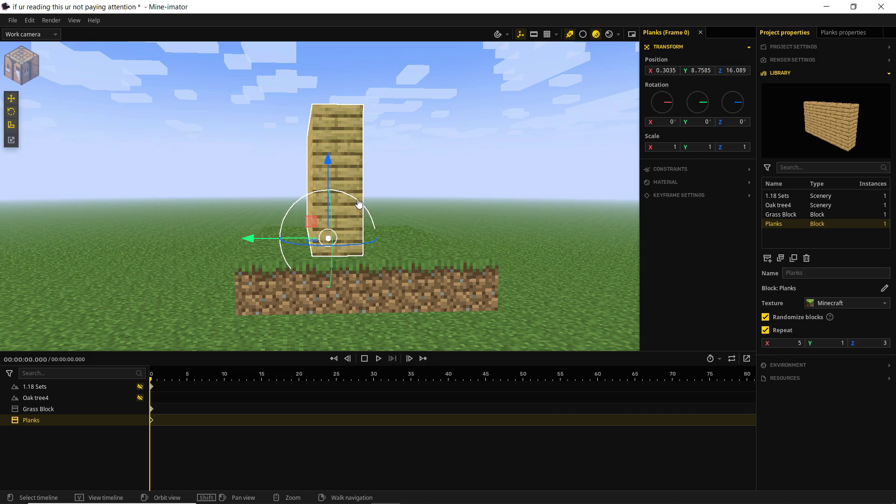
mouse_move(359, 202)
mouse_down()
mouse_move(516, 210)
mouse_move(357, 207)
mouse_up()
right_drag(414, 200, 427, 218)
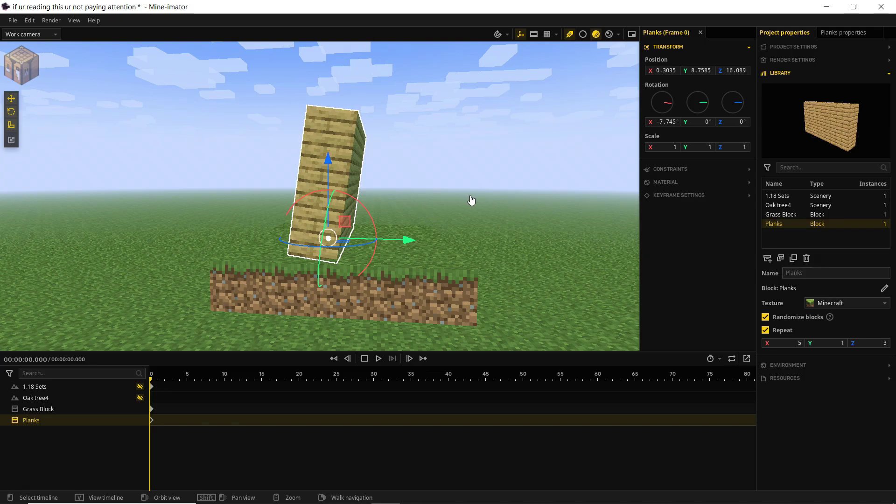
right_drag(423, 189, 444, 191)
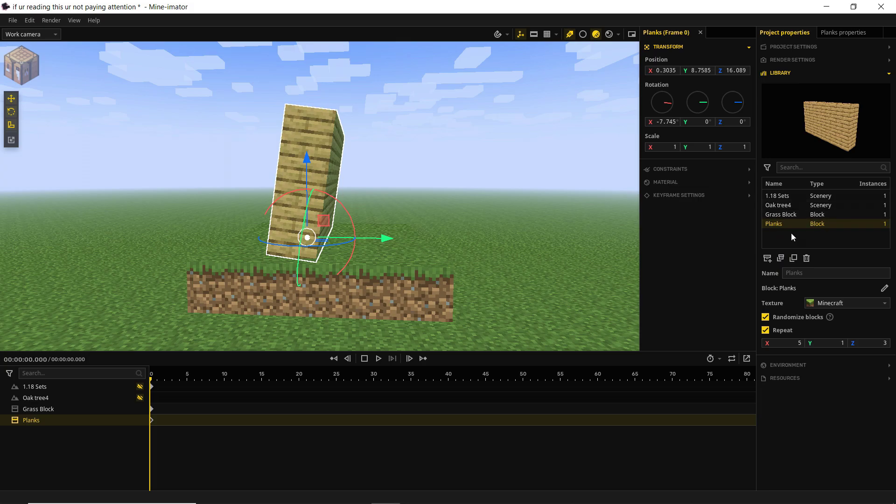
Step: Create a second instance of the Planks wall from the library and move it to about Y -31.5, Z 19.4
click(781, 259)
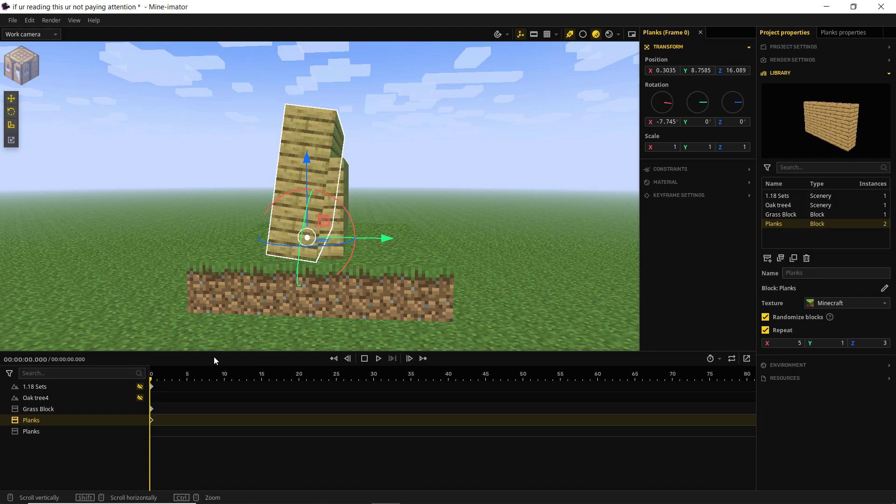
click(27, 431)
drag(411, 275, 444, 275)
drag(379, 214, 447, 243)
drag(312, 236, 420, 202)
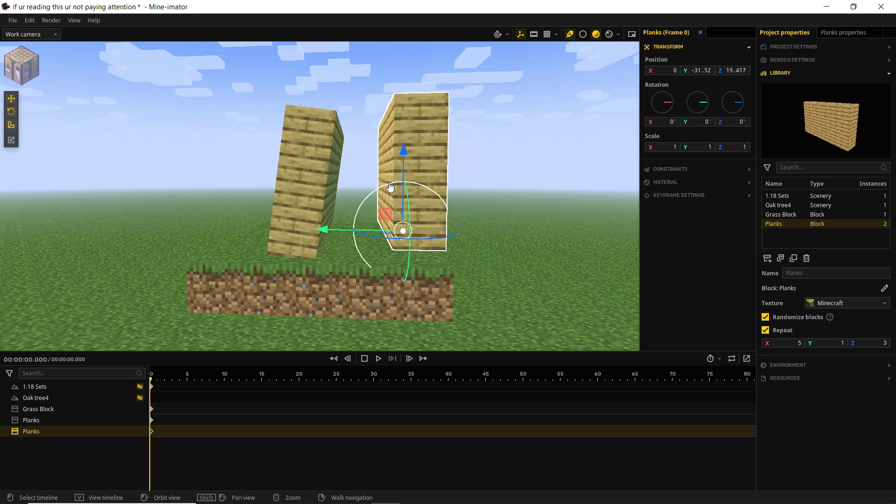
Step: Lean the second Planks wall about X to about 24.4° towards the first and shift it to about Y -31.3, Z 18.05
drag(392, 186, 357, 261)
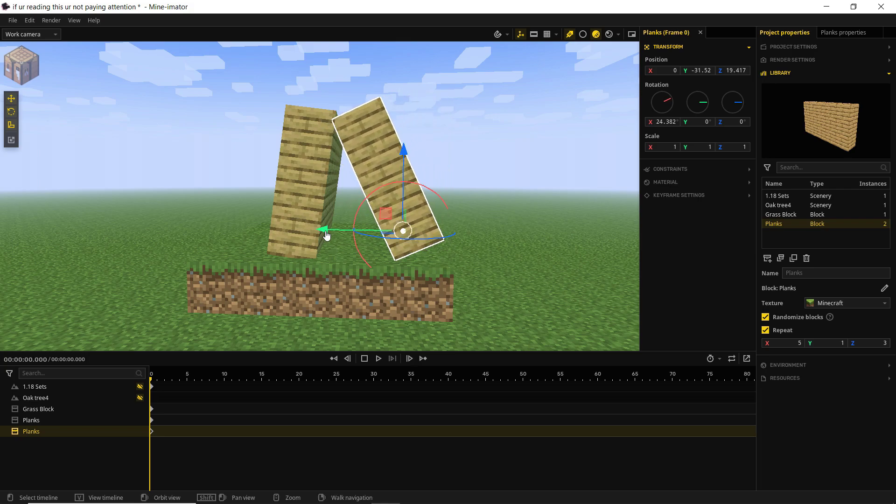
drag(327, 236, 333, 232)
mouse_move(411, 152)
mouse_down()
mouse_move(414, 166)
mouse_move(412, 157)
mouse_up()
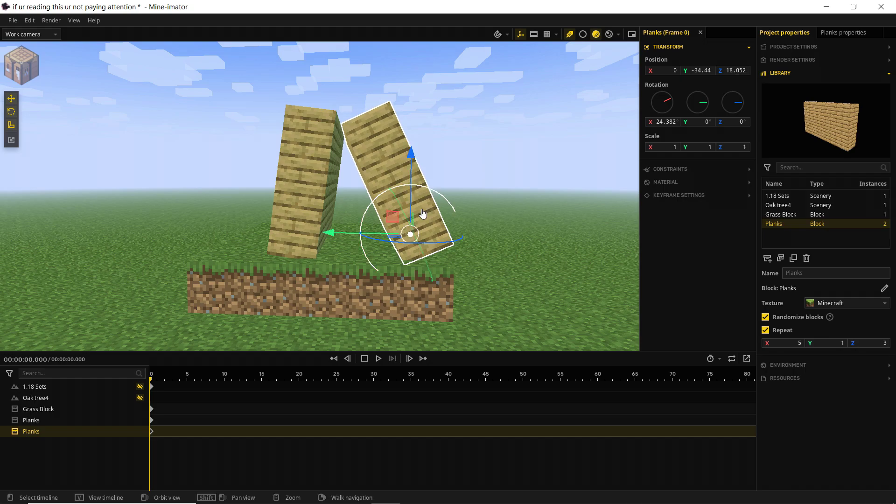
drag(330, 233, 320, 234)
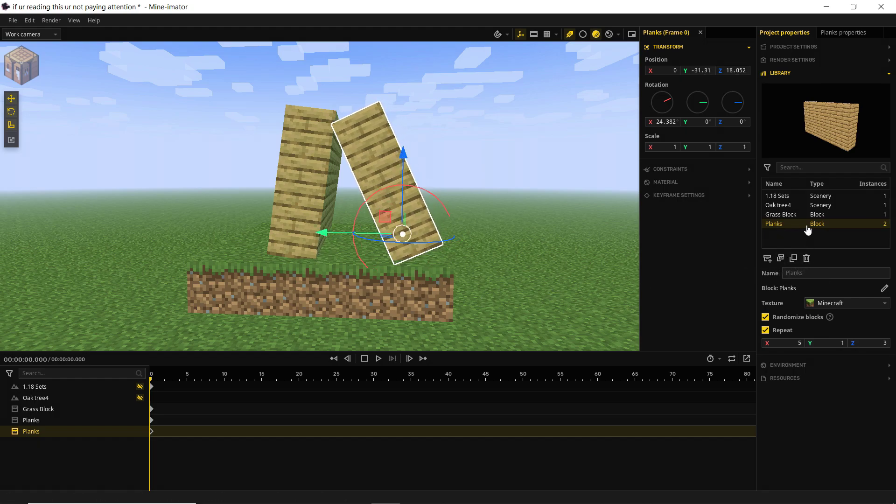
Step: Duplicate the Planks template in the library and set the copy's X repeat to 2
click(794, 260)
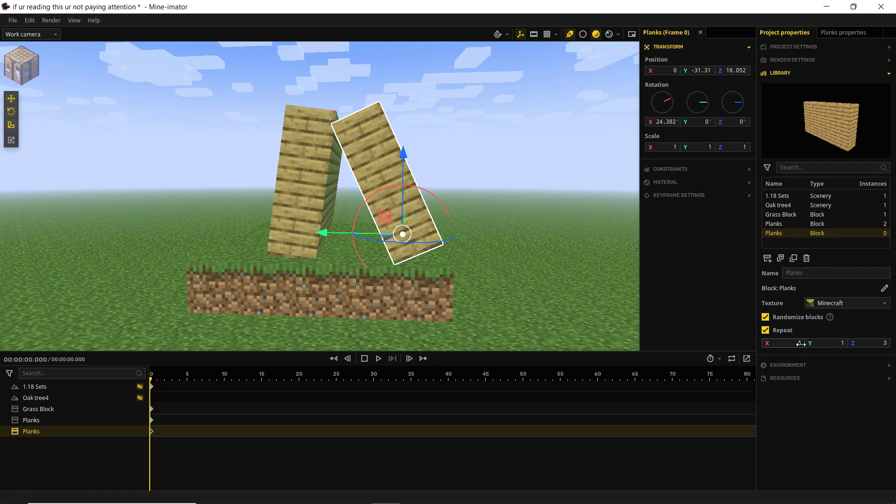
drag(801, 345, 771, 344)
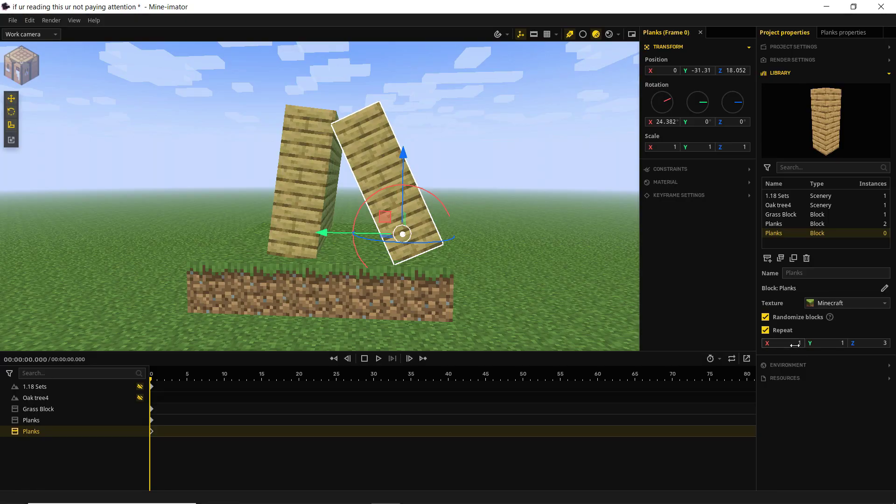
drag(795, 345, 695, 330)
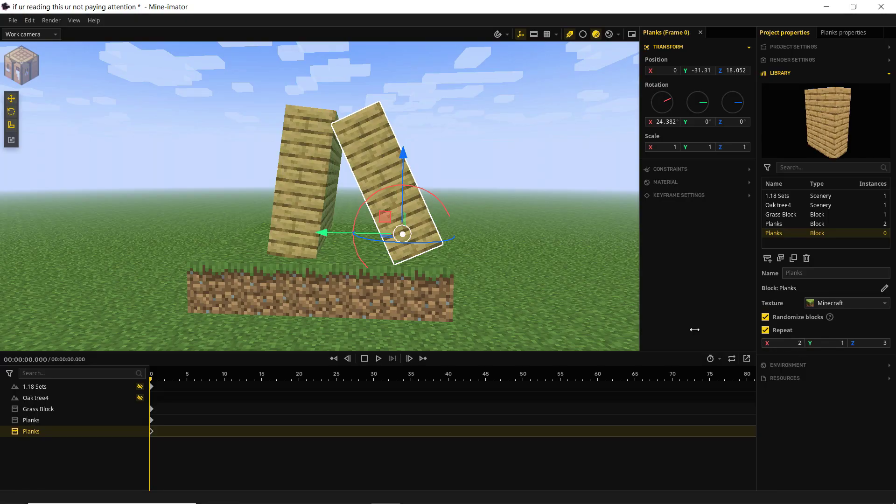
Step: Create an instance of the duplicated Planks template and place it beside the grass platform at about X 66.3, Y -10.5
click(781, 259)
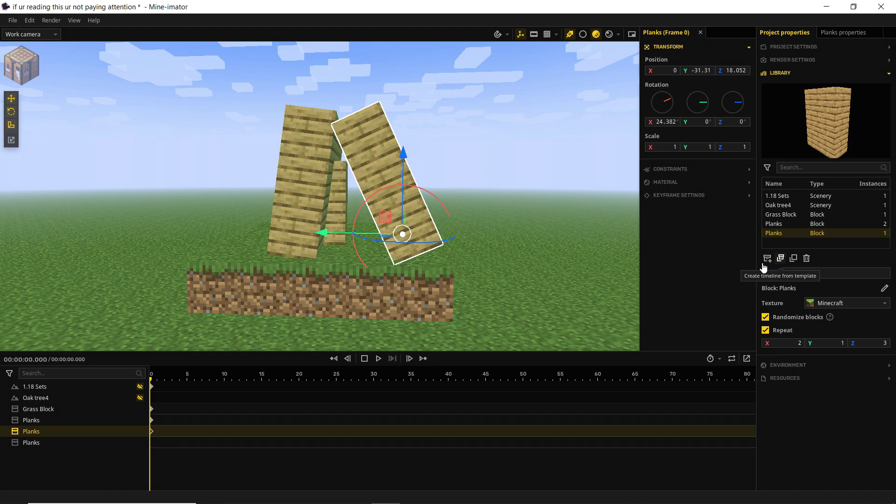
click(31, 443)
drag(402, 282, 92, 308)
drag(410, 242, 562, 302)
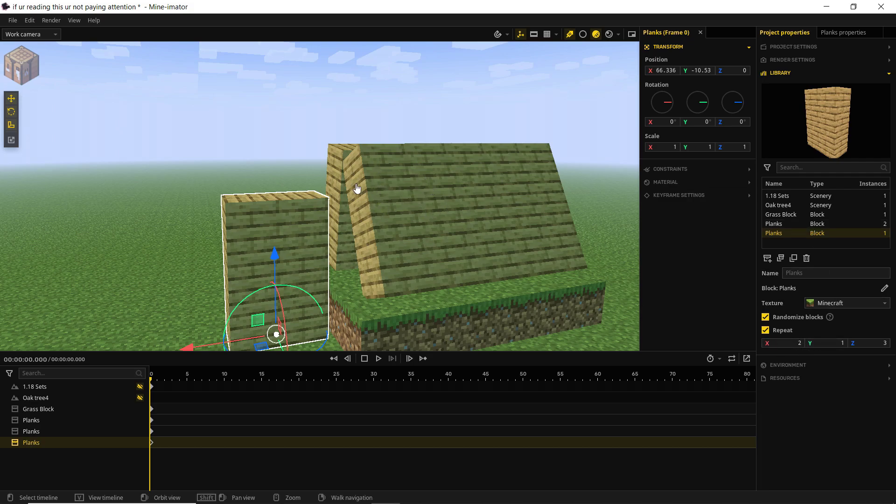
Step: Try a Y repeat of 3 on the original Planks template and return it to 1
click(781, 225)
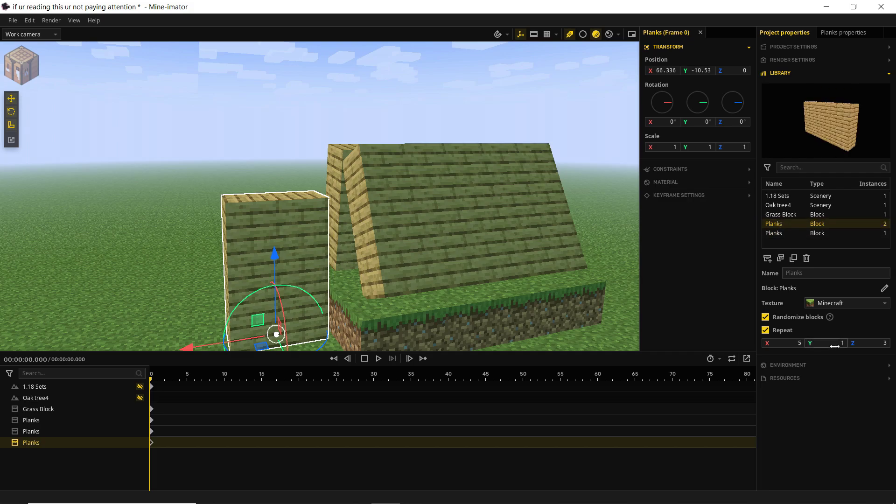
drag(834, 346, 841, 346)
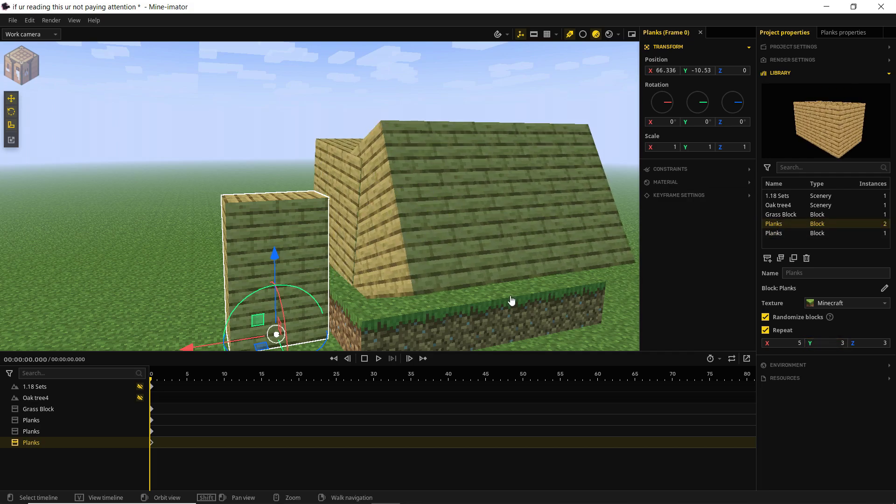
drag(839, 343, 831, 343)
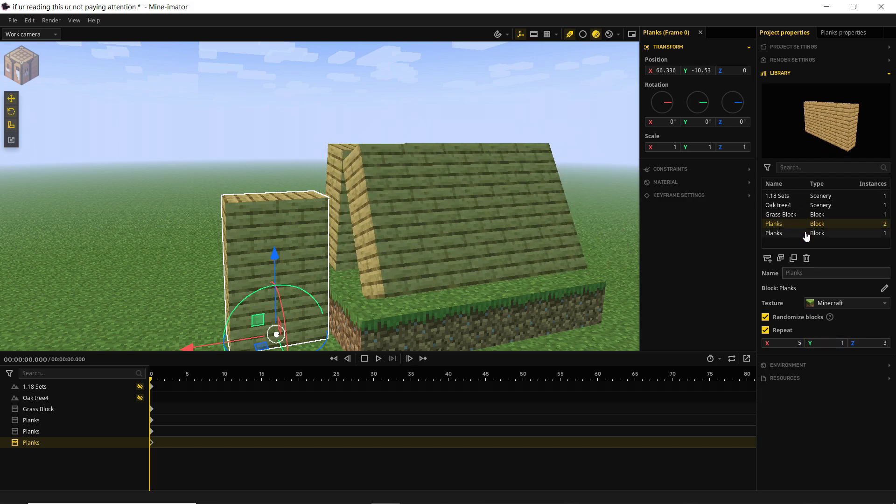
Step: Raise the small Planks wall to about Z 13.9
drag(455, 237, 280, 202)
drag(363, 215, 411, 215)
drag(292, 232, 476, 233)
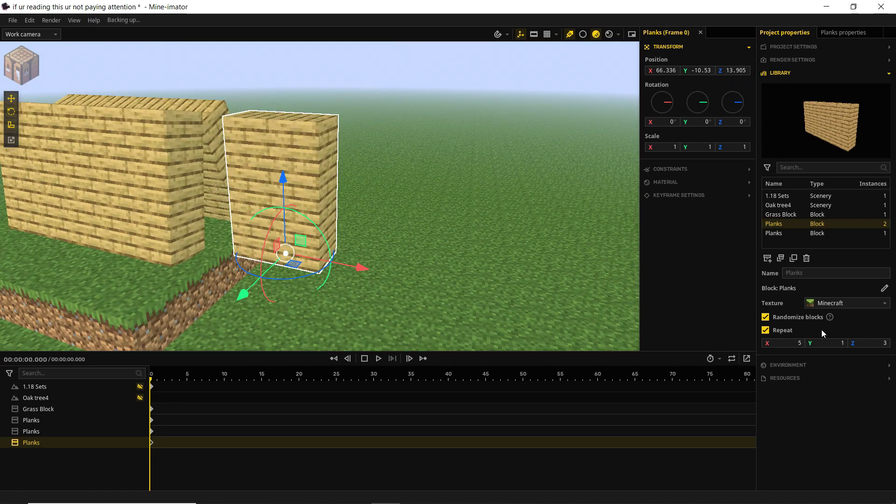
Step: Set the duplicated Planks template's repeat to X 1 and Y 2
click(812, 233)
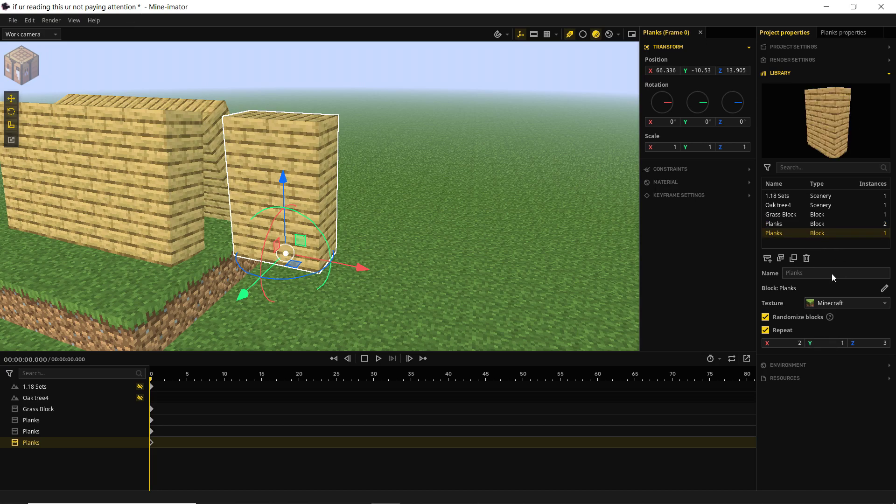
click(801, 344)
text(1)
key(Tab)
text(2)
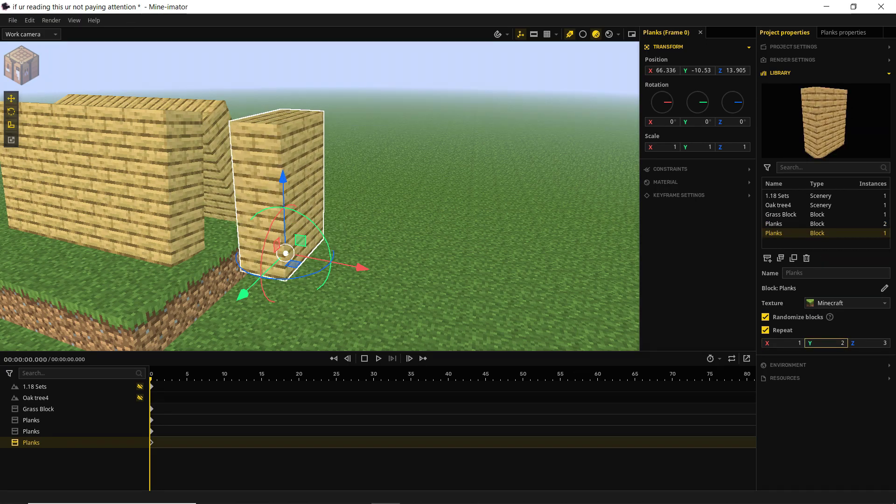
key(Return)
Step: Move the small Planks wall along X to about 54.4 and tilt it about Y to about 11.8°
drag(443, 224, 389, 229)
drag(354, 256, 325, 256)
drag(263, 205, 260, 216)
Step: Examine the arrangement of the Planks walls on the grass platform from different sides
middle_drag(260, 216, 367, 187)
key(d)
right_drag(367, 186, 488, 186)
key(s)
key(d)
key(a)
key(w)
key(a)
key(s)
key(w)
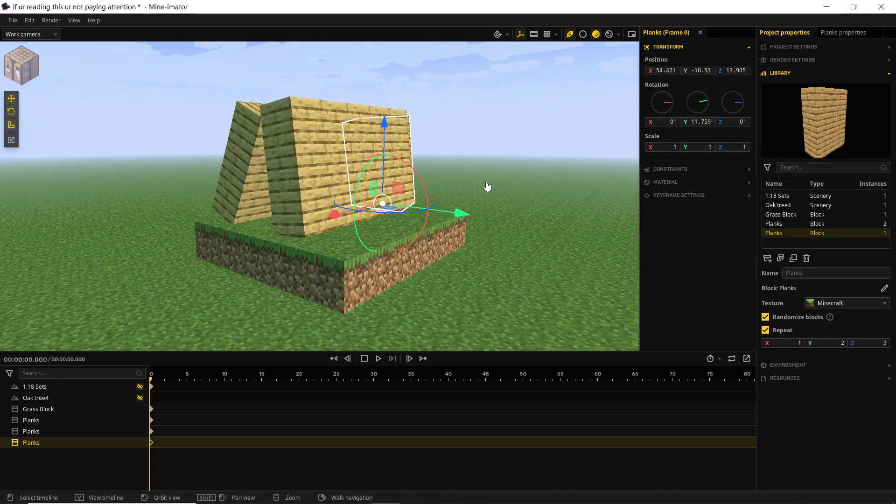